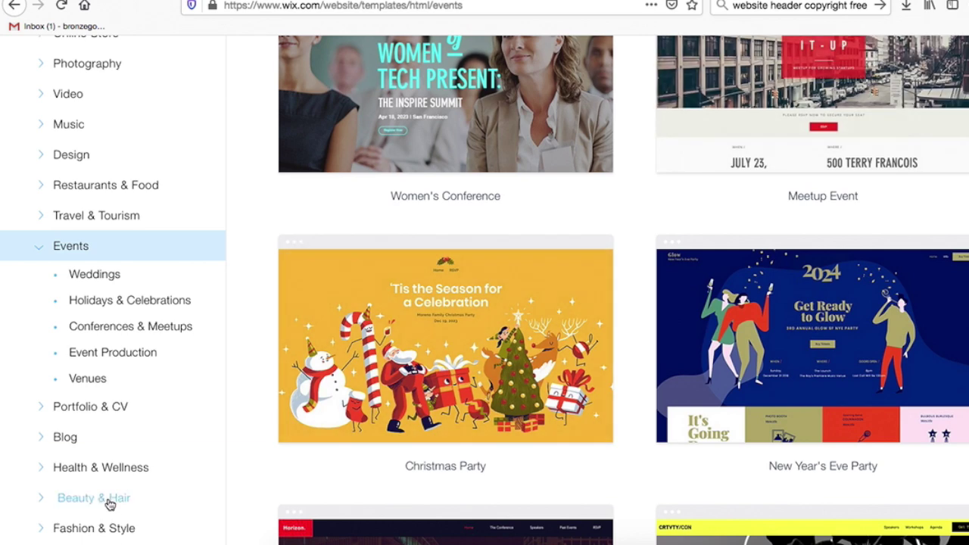
Browse the website templates in the Beauty & Hair category
{"action": "left_click", "coordinate": [110, 500]}
{"action": "scroll", "coordinate": [304, 373], "scroll_direction": "down", "scroll_amount": 3}
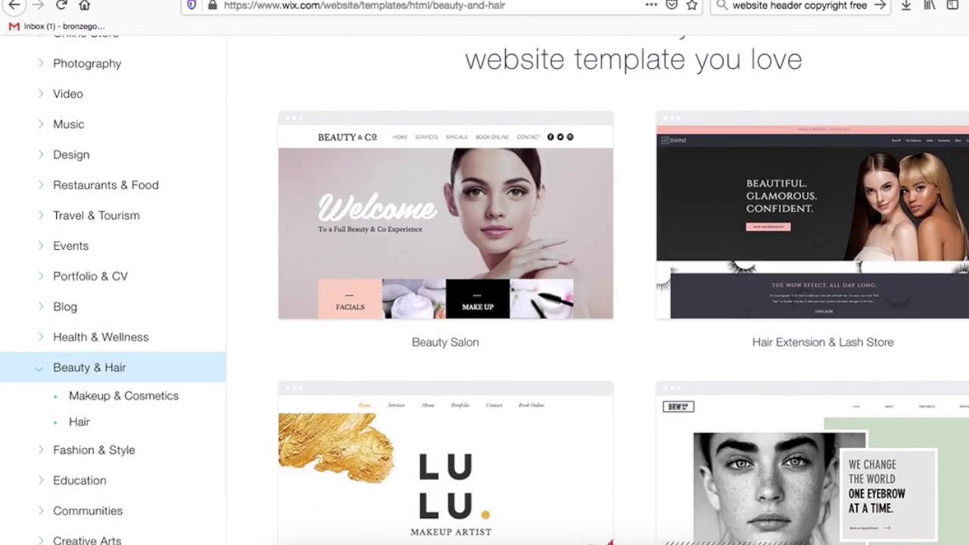
{"action": "scroll", "coordinate": [485, 303], "scroll_direction": "down", "scroll_amount": 4}
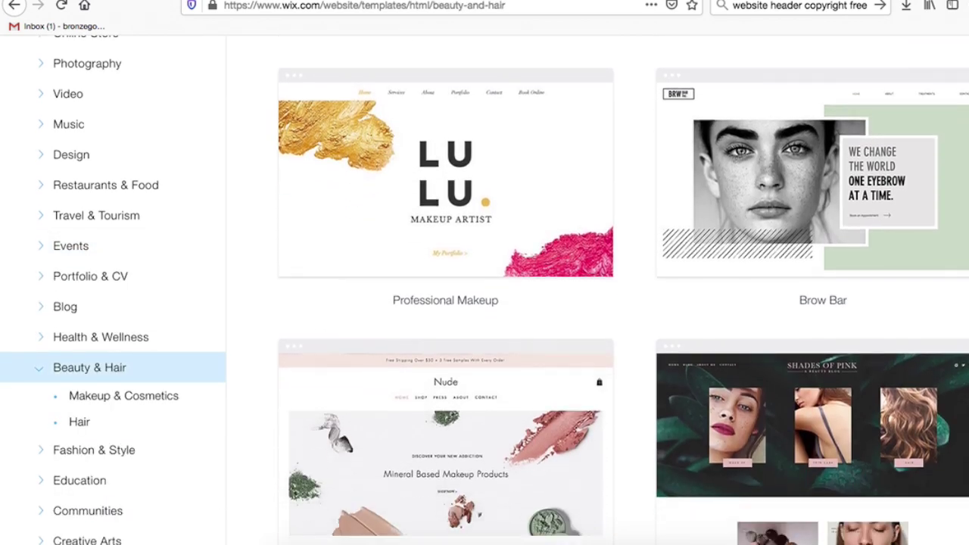
{"action": "scroll", "coordinate": [484, 303], "scroll_direction": "down", "scroll_amount": 6}
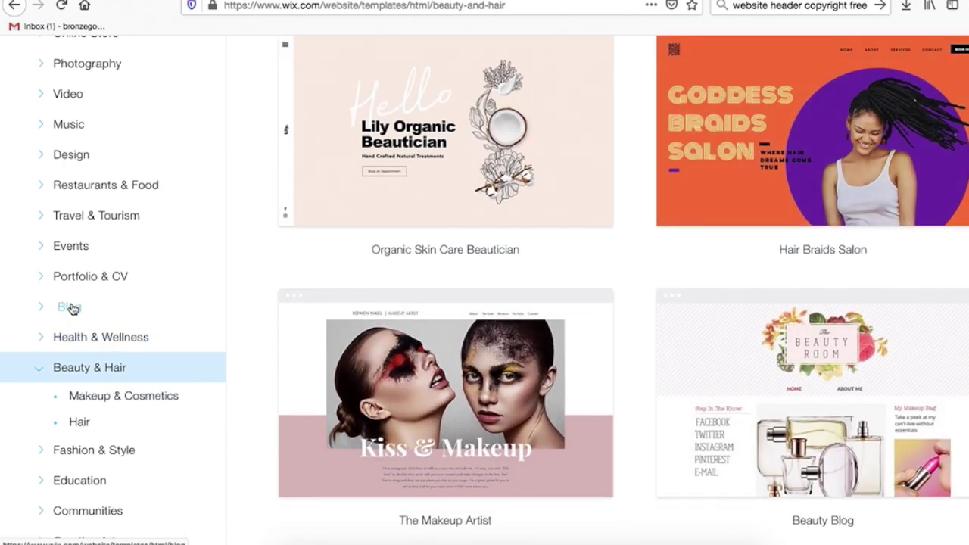
Look through the Blog category templates and open a preview of the Style & Design Blog & Podcast template
{"action": "left_click", "coordinate": [73, 309]}
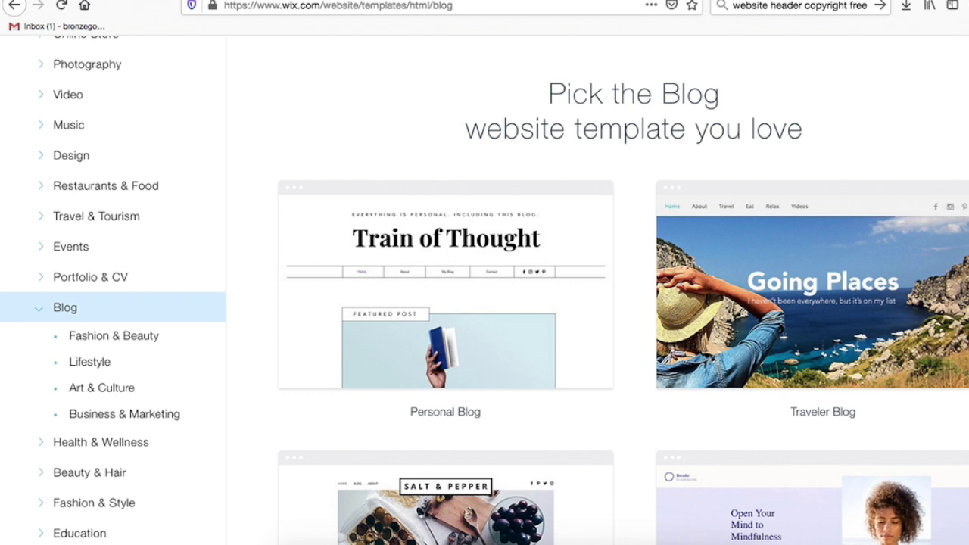
{"action": "scroll", "coordinate": [485, 303], "scroll_direction": "down", "scroll_amount": 3}
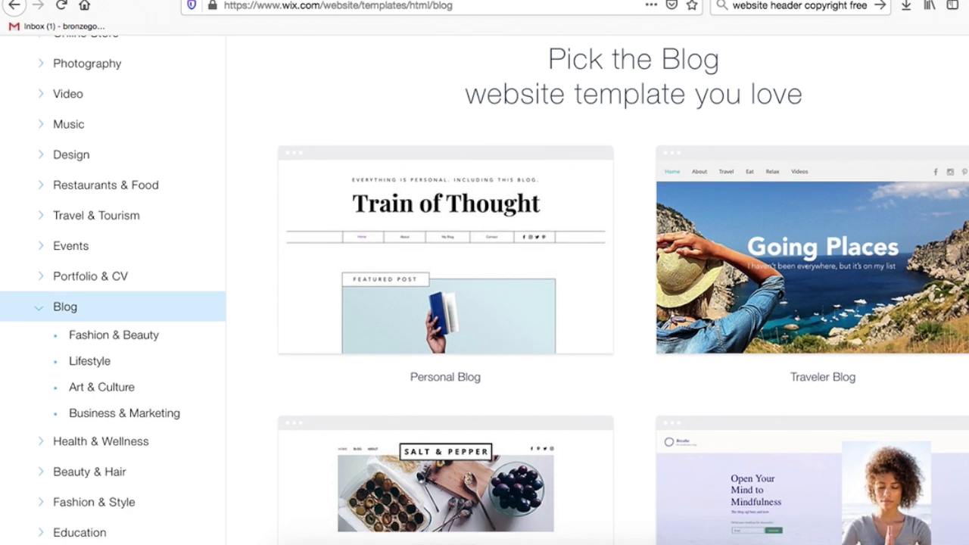
{"action": "scroll", "coordinate": [485, 303], "scroll_direction": "down", "scroll_amount": 5}
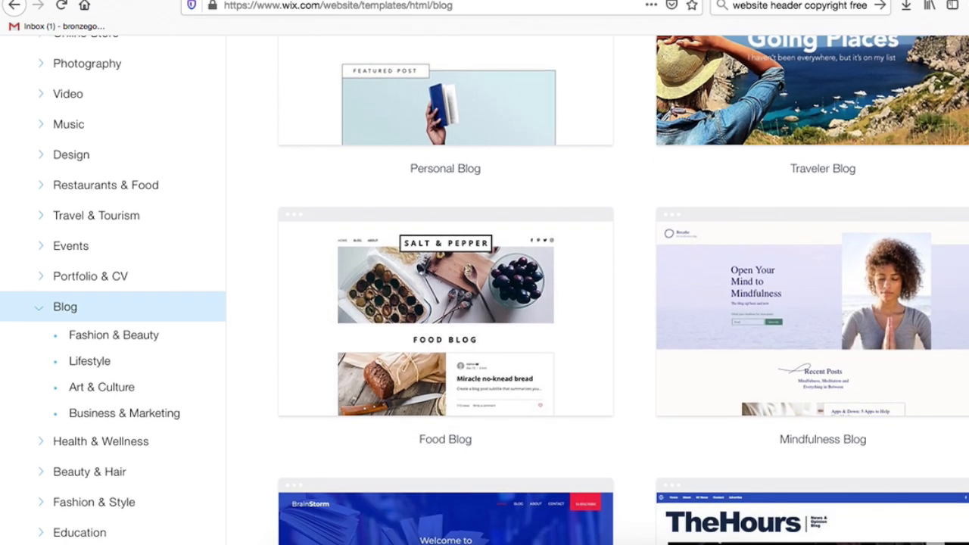
{"action": "scroll", "coordinate": [484, 303], "scroll_direction": "down", "scroll_amount": 5}
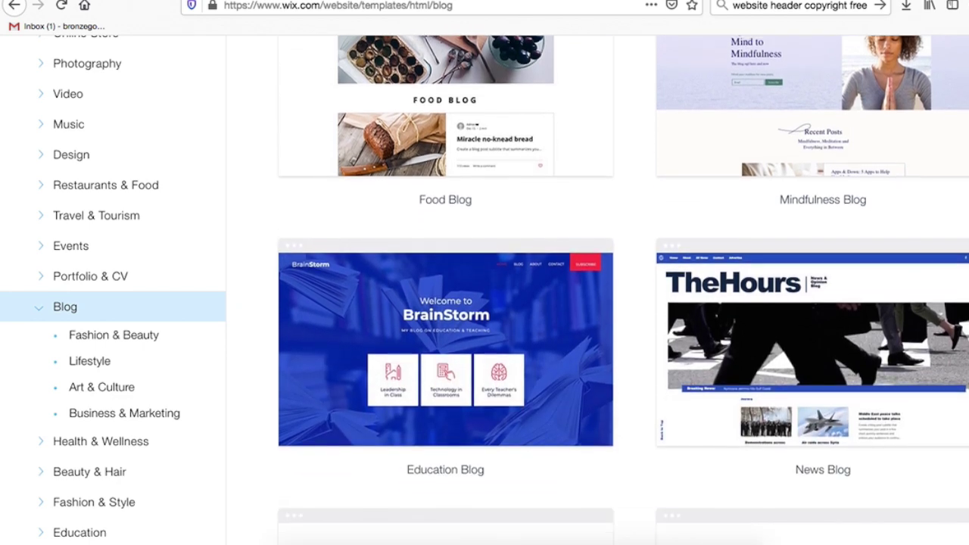
{"action": "scroll", "coordinate": [485, 303], "scroll_direction": "down", "scroll_amount": 2}
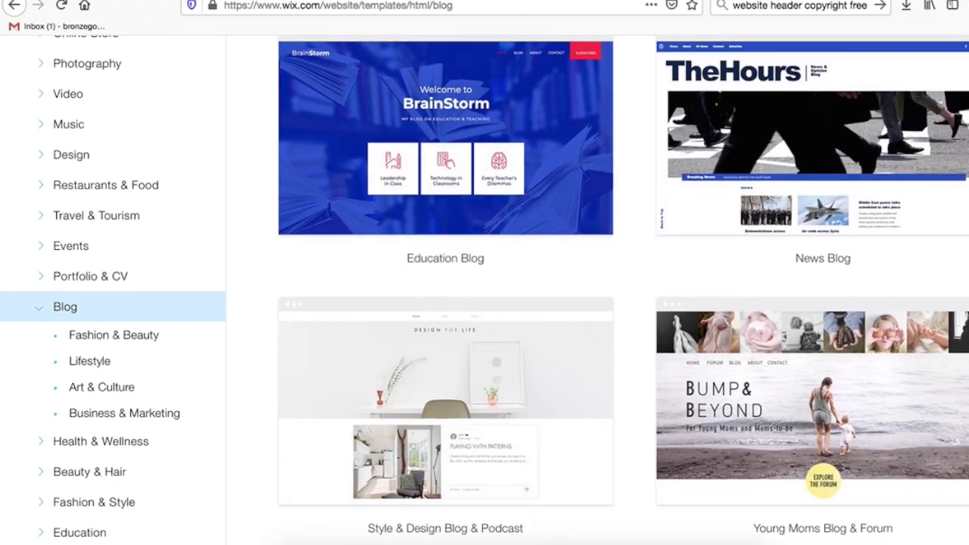
{"action": "mouse_move", "coordinate": [455, 372]}
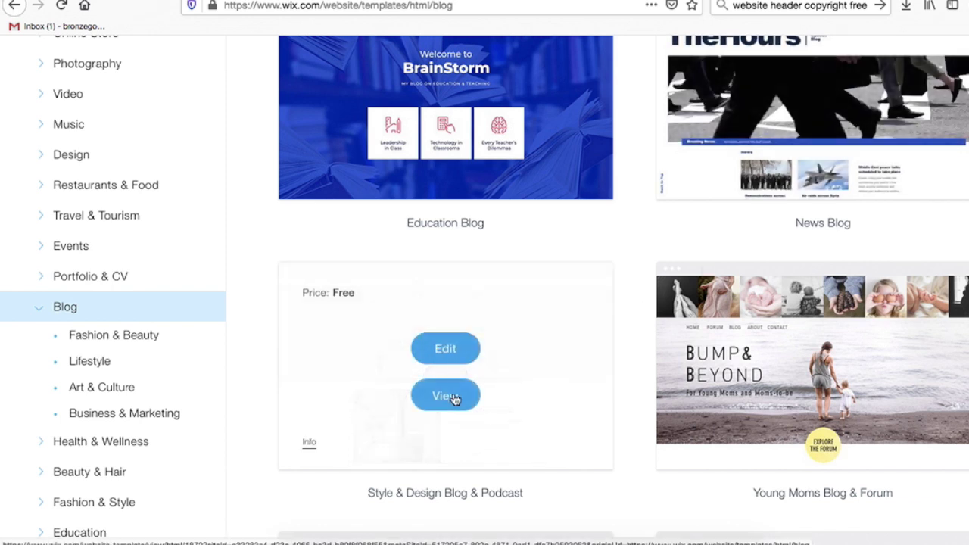
{"action": "left_click", "coordinate": [454, 397]}
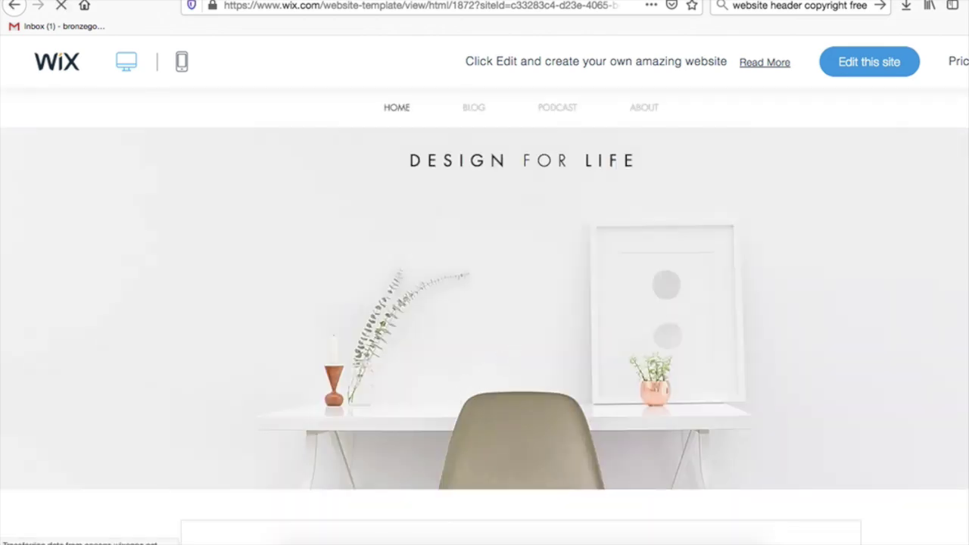
Look over the previewed blog template and open it for editing
{"action": "scroll", "coordinate": [485, 318], "scroll_direction": "down", "scroll_amount": 5}
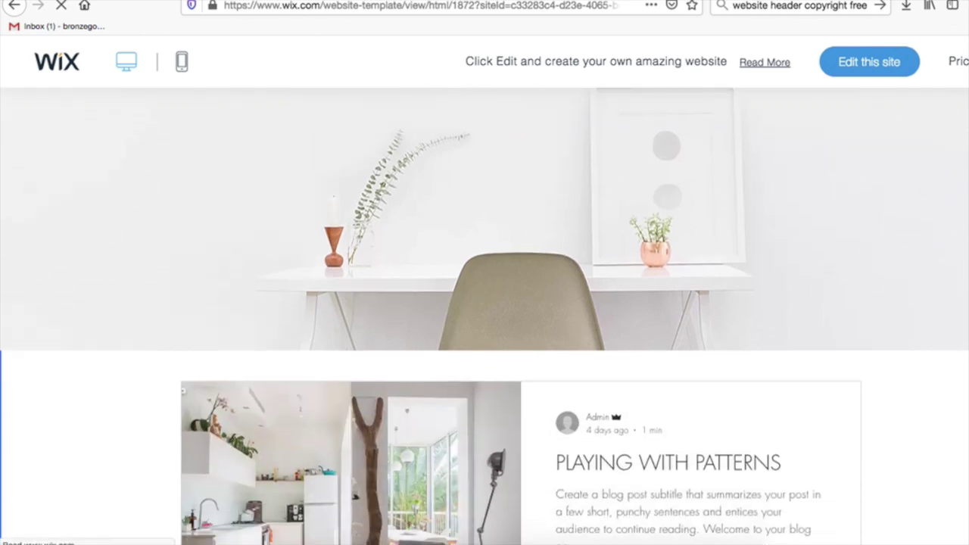
{"action": "scroll", "coordinate": [485, 316], "scroll_direction": "down", "scroll_amount": 5}
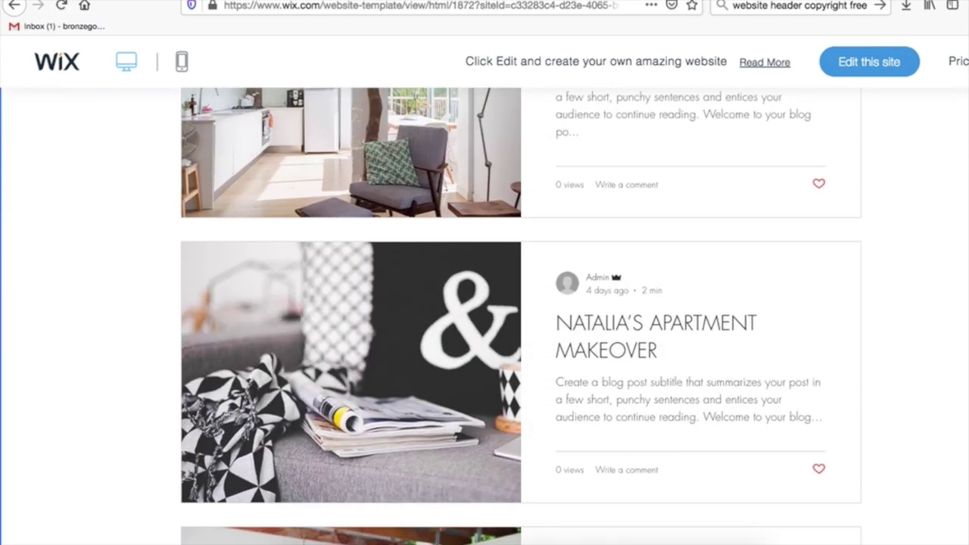
{"action": "left_click", "coordinate": [861, 61]}
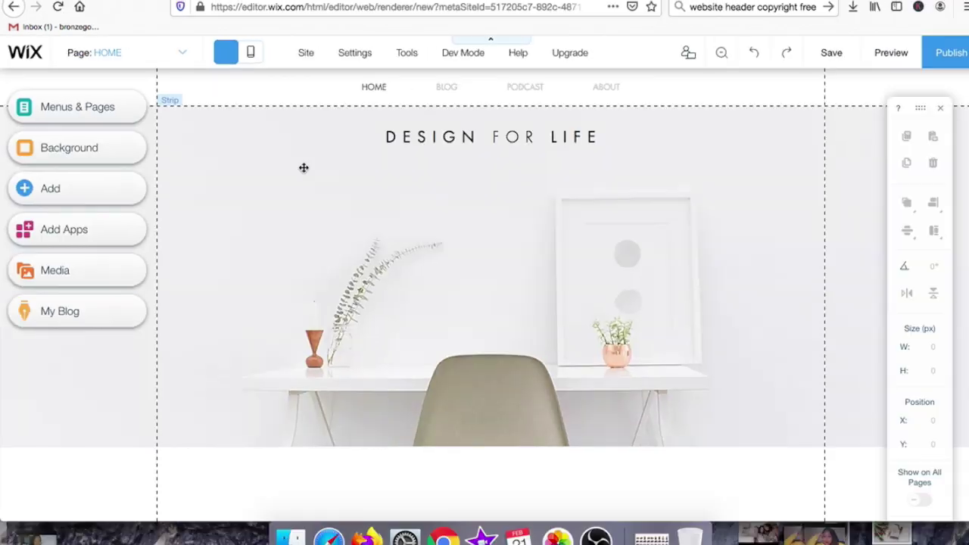
Open the background options of the header strip on the Home page
{"action": "right_click", "coordinate": [303, 167]}
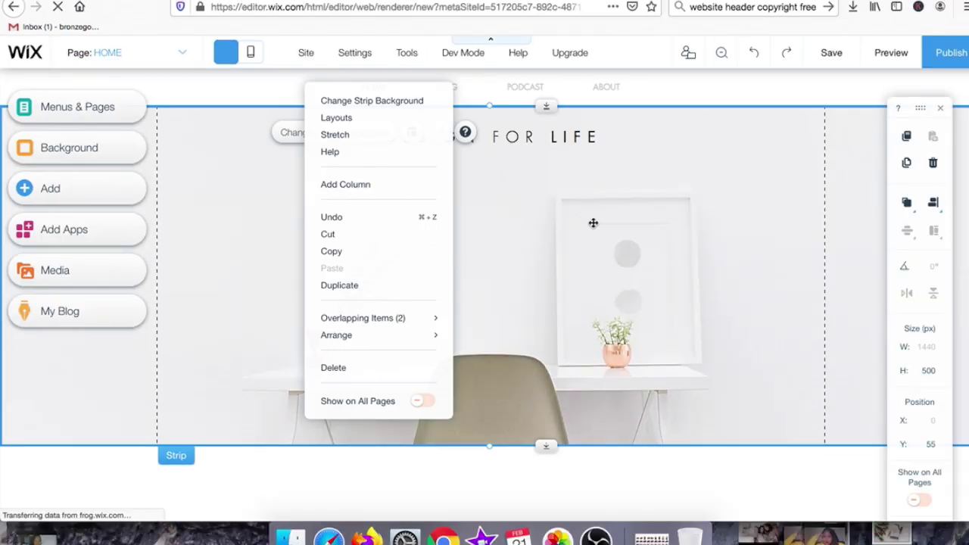
{"action": "left_click", "coordinate": [541, 219]}
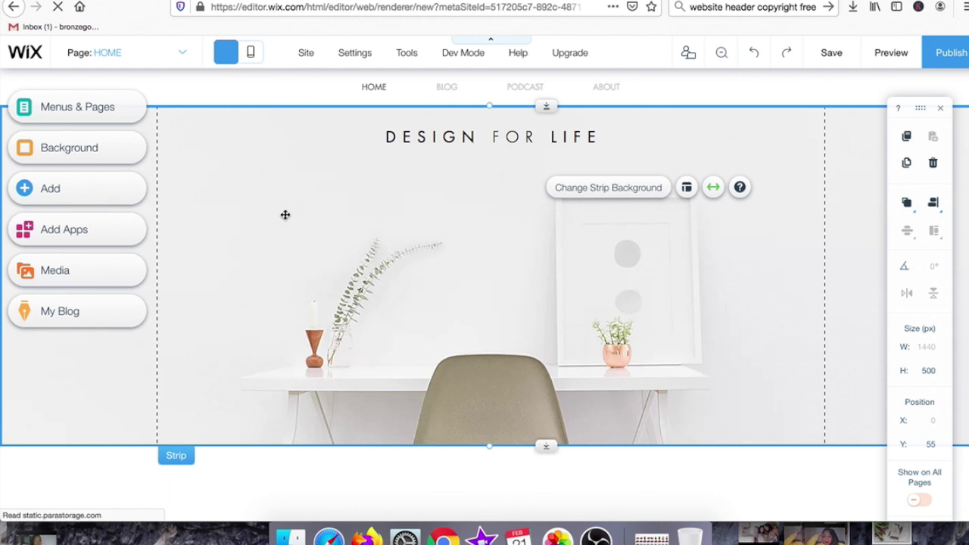
{"action": "left_click", "coordinate": [602, 192]}
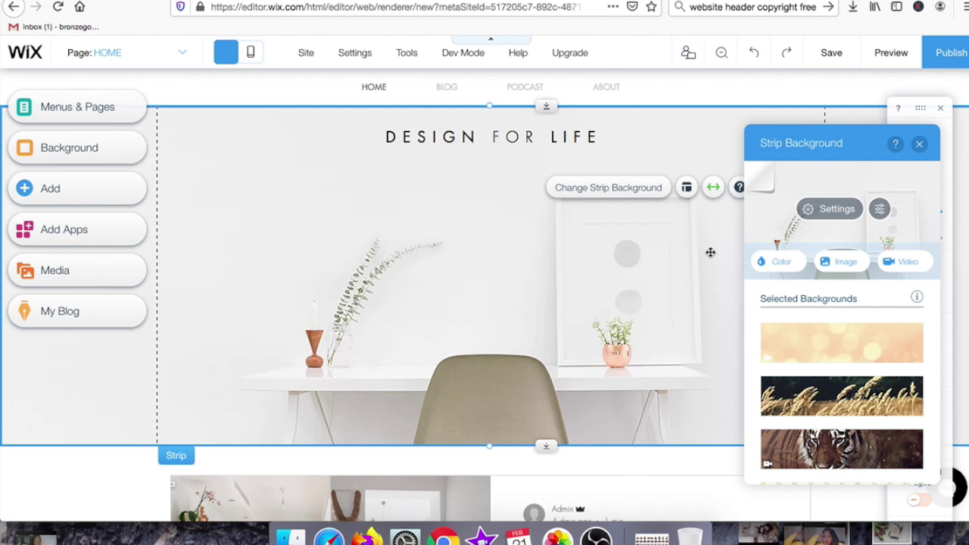
Browse Wix background media filtered by Illustrations and by Patterns, and view the options for uploading an image
{"action": "left_click", "coordinate": [839, 264]}
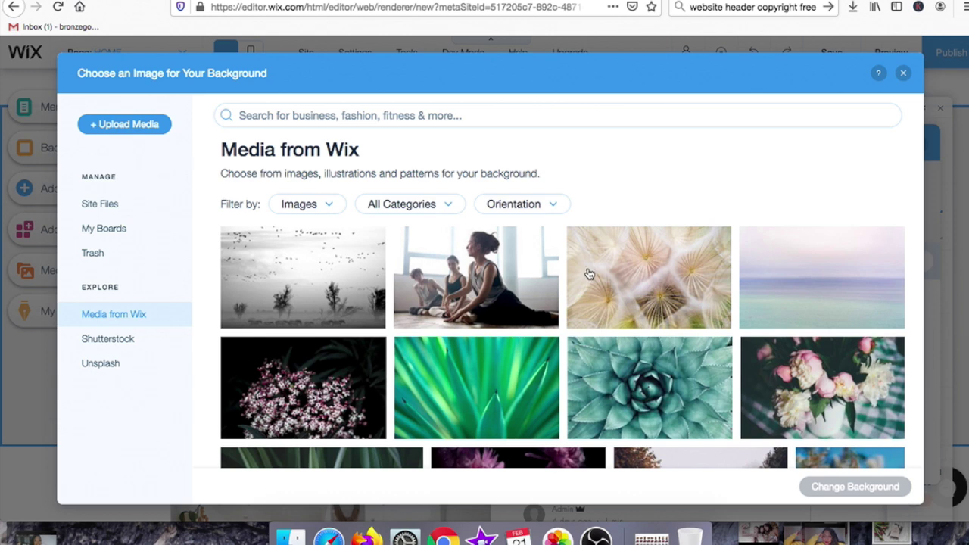
{"action": "left_click", "coordinate": [327, 205]}
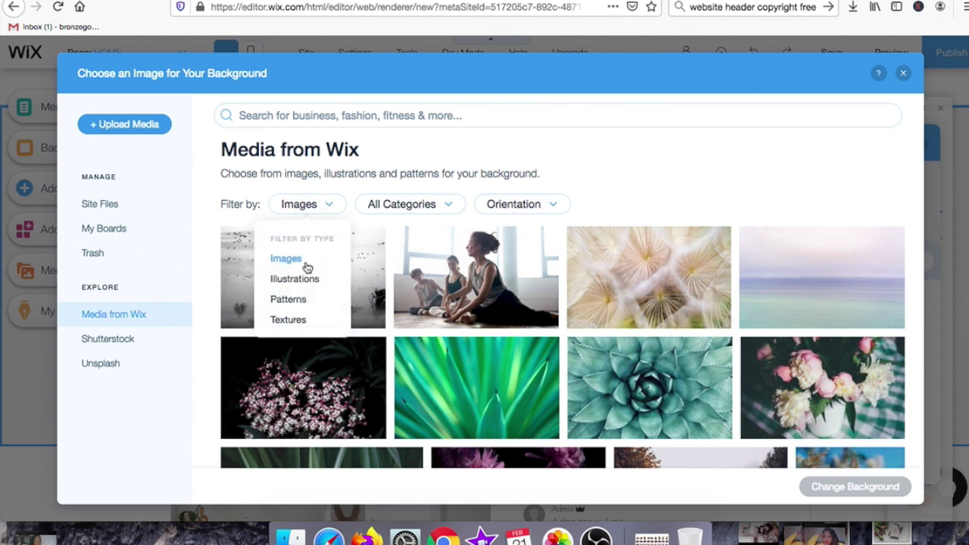
{"action": "left_click", "coordinate": [295, 279]}
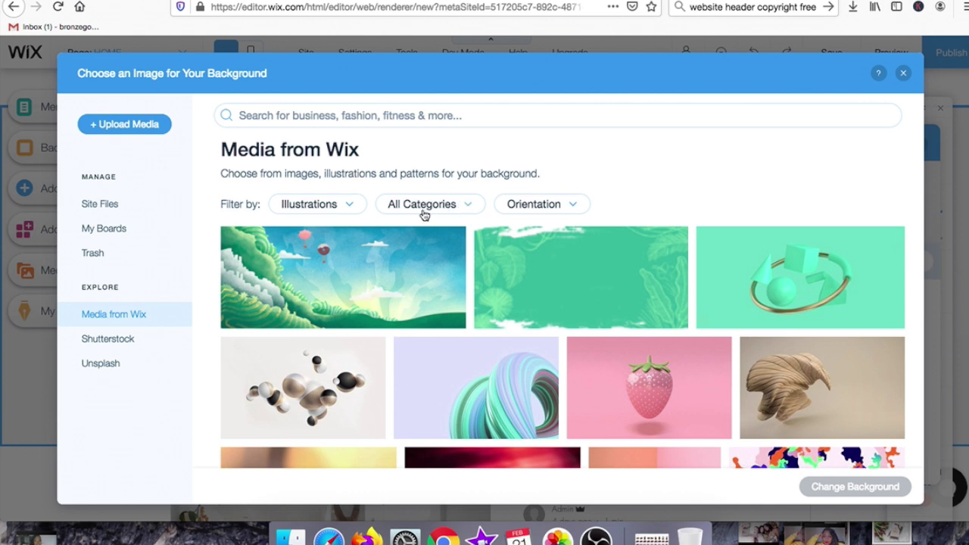
{"action": "left_click", "coordinate": [354, 206]}
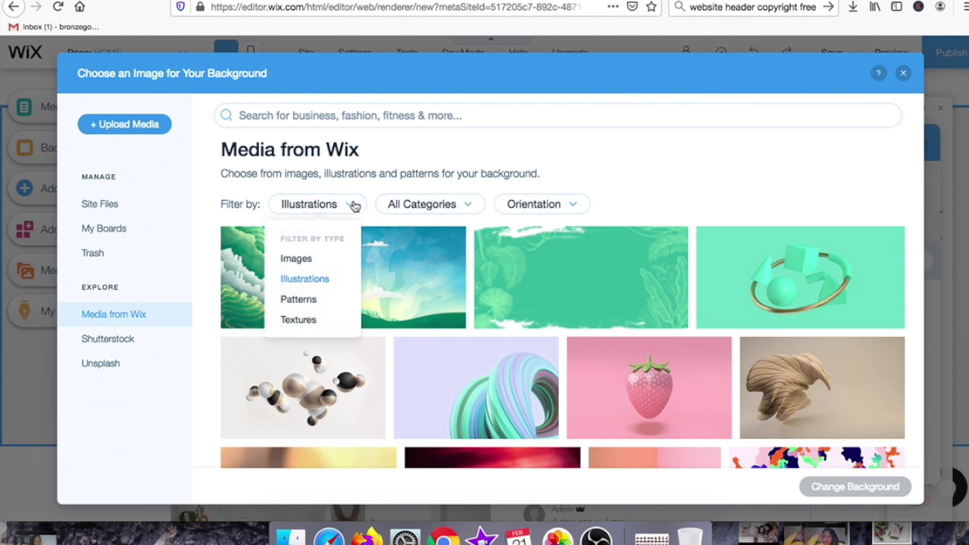
{"action": "left_click", "coordinate": [298, 299]}
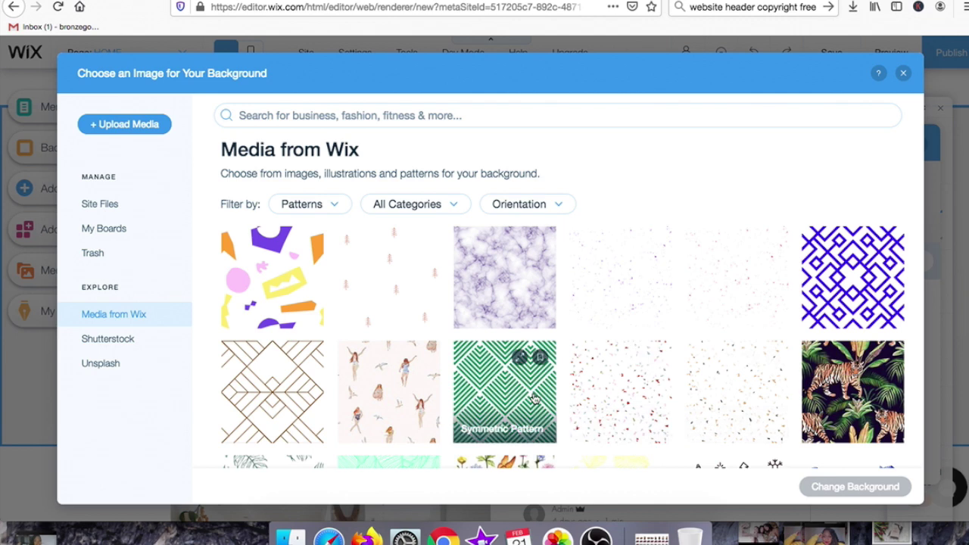
{"action": "left_click", "coordinate": [149, 124]}
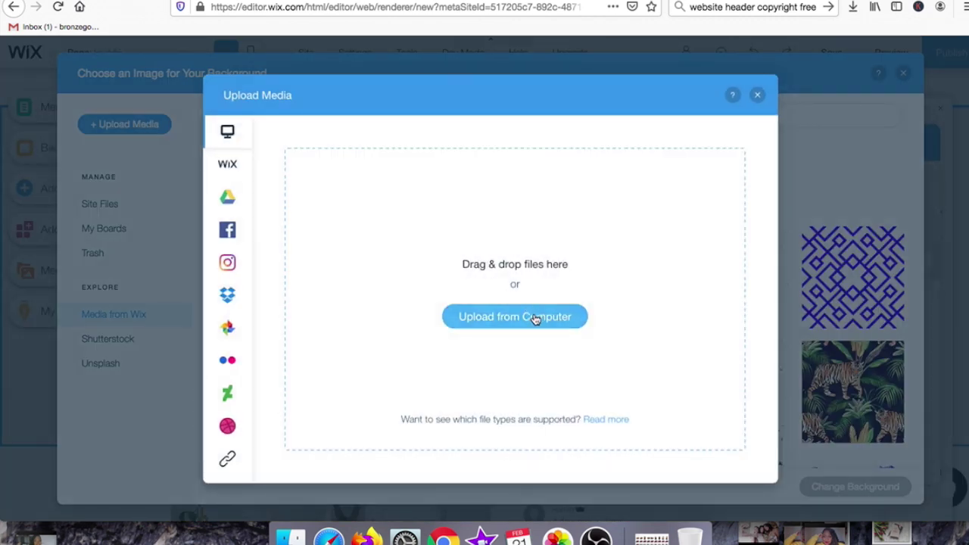
{"action": "key", "text": "Escape"}
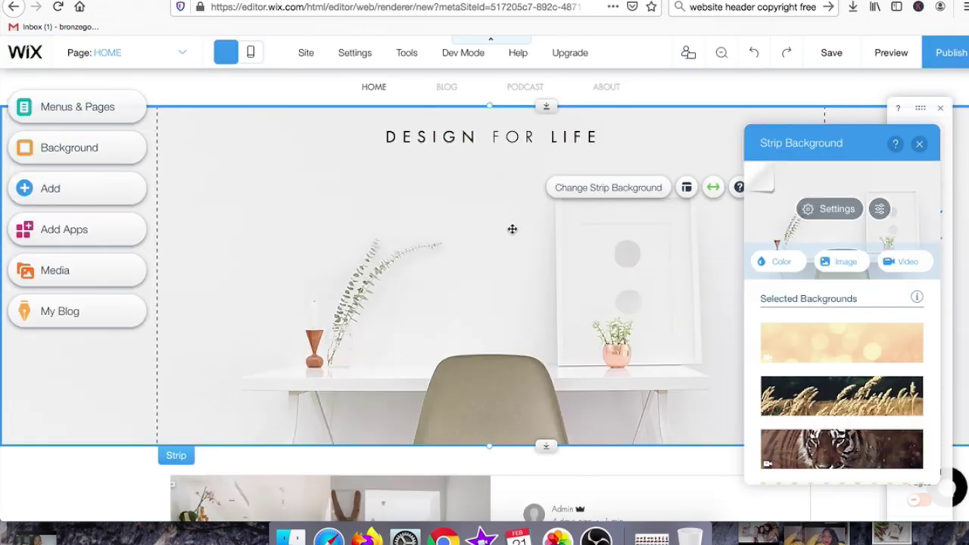
Set the video header final.mp4 as the header strip's background and check it in the site preview
{"action": "left_click", "coordinate": [908, 264]}
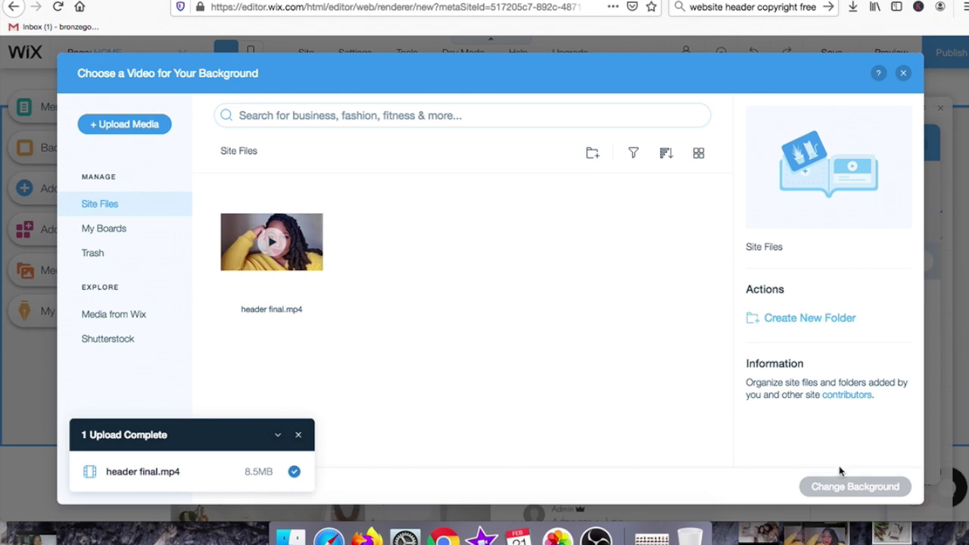
{"action": "left_click", "coordinate": [301, 263]}
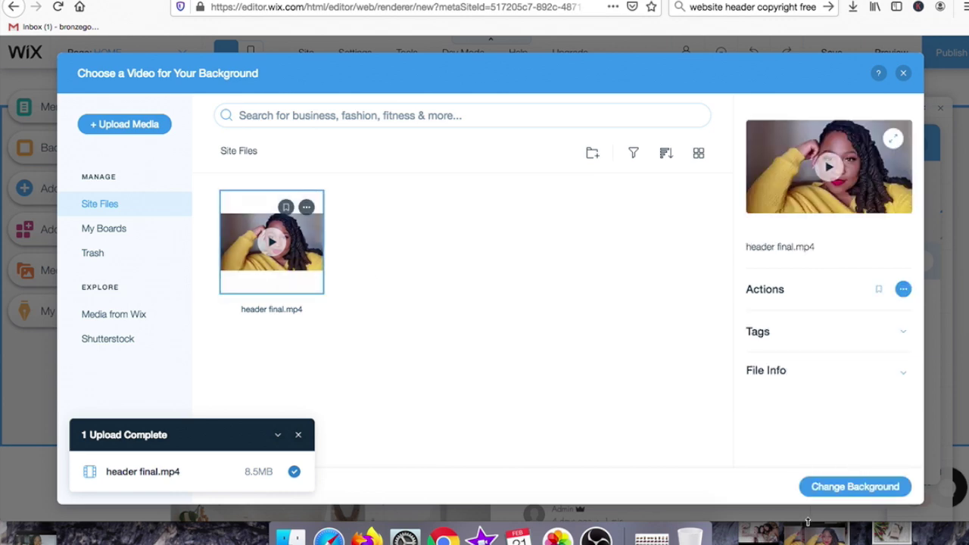
{"action": "left_click", "coordinate": [833, 491]}
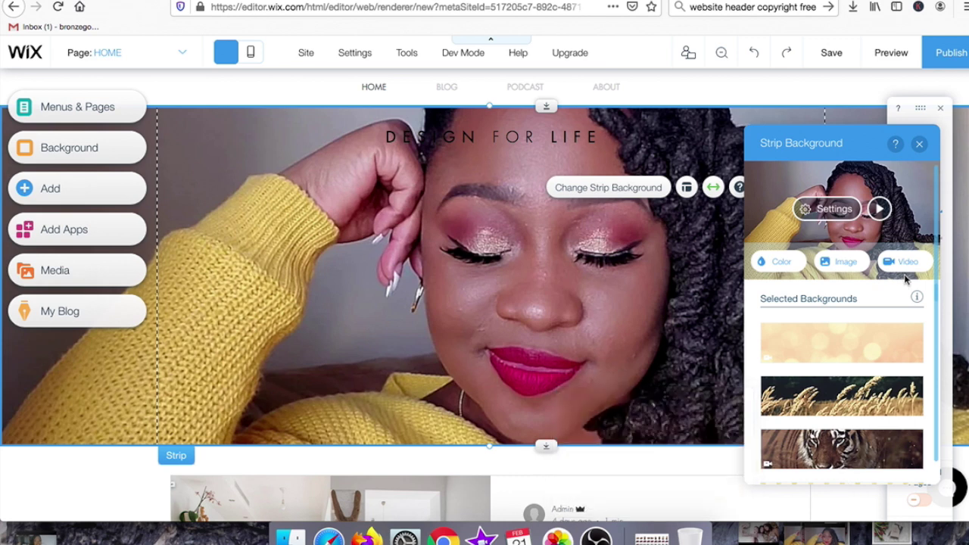
{"action": "left_click", "coordinate": [920, 145]}
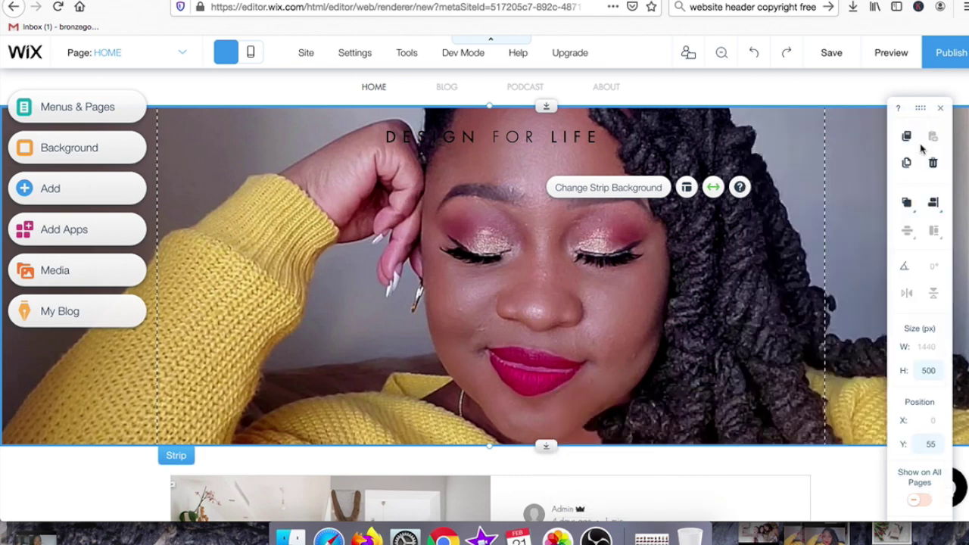
{"action": "left_click", "coordinate": [891, 54]}
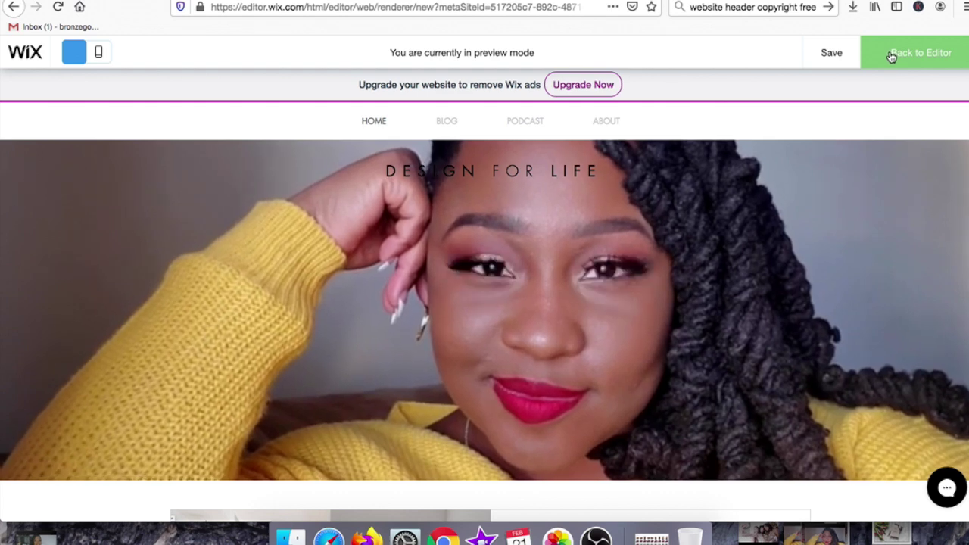
{"action": "left_click", "coordinate": [891, 56]}
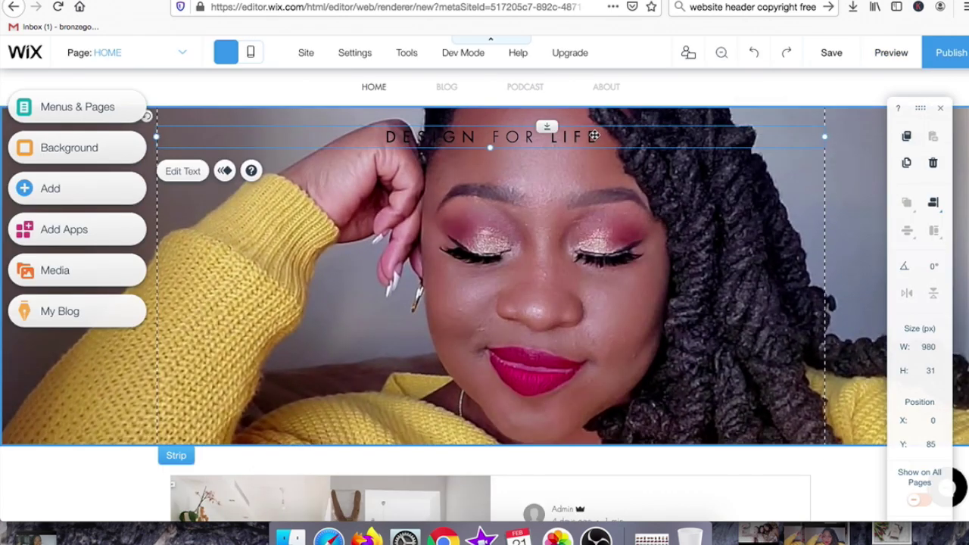
Replace the header title with "Life Coach" plus the coach's first name and move it near the strip's lower edge, about X -166, Y 517
{"action": "double_click", "coordinate": [590, 134]}
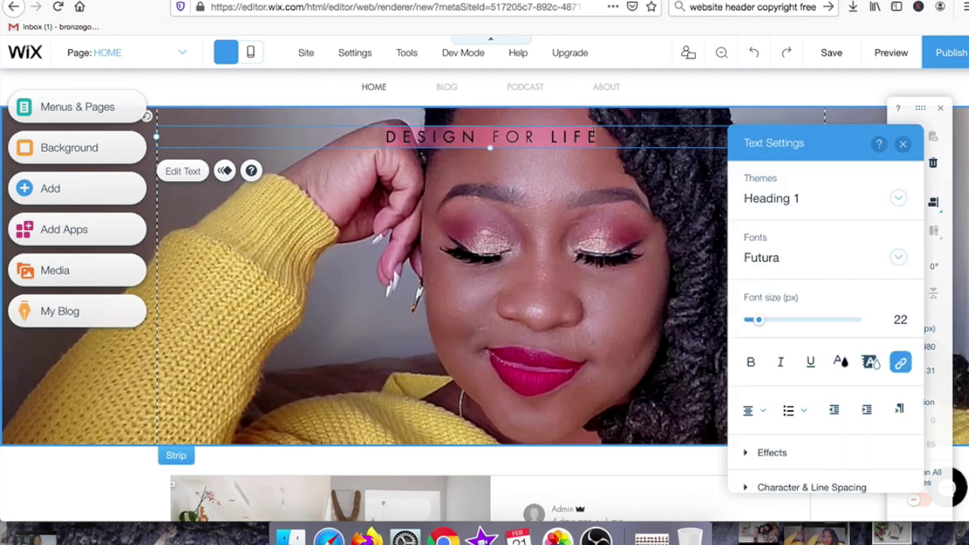
{"action": "left_click_drag", "start_coordinate": [606, 137], "coordinate": [355, 122]}
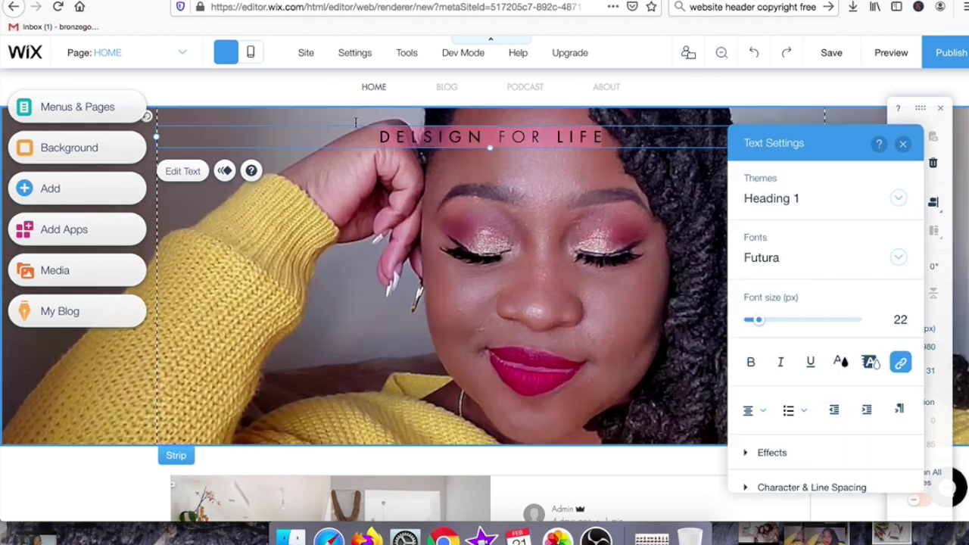
{"action": "type", "text": "Lif"}
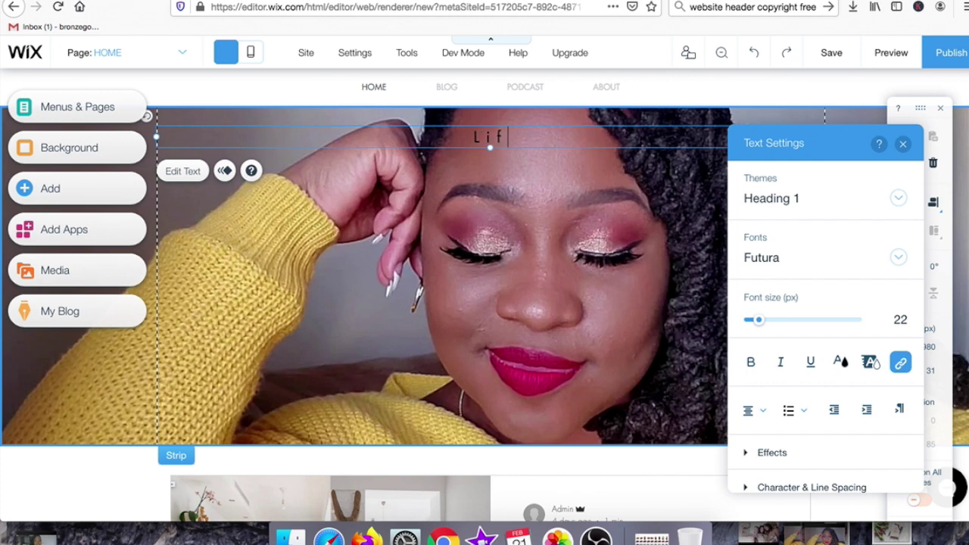
{"action": "type", "text": "e Coach Shawn"}
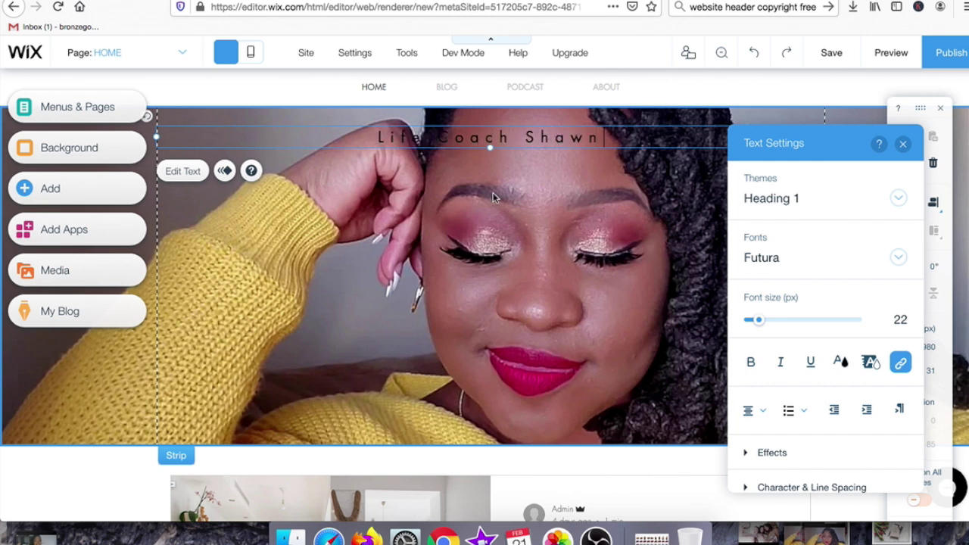
{"action": "key", "text": "Escape"}
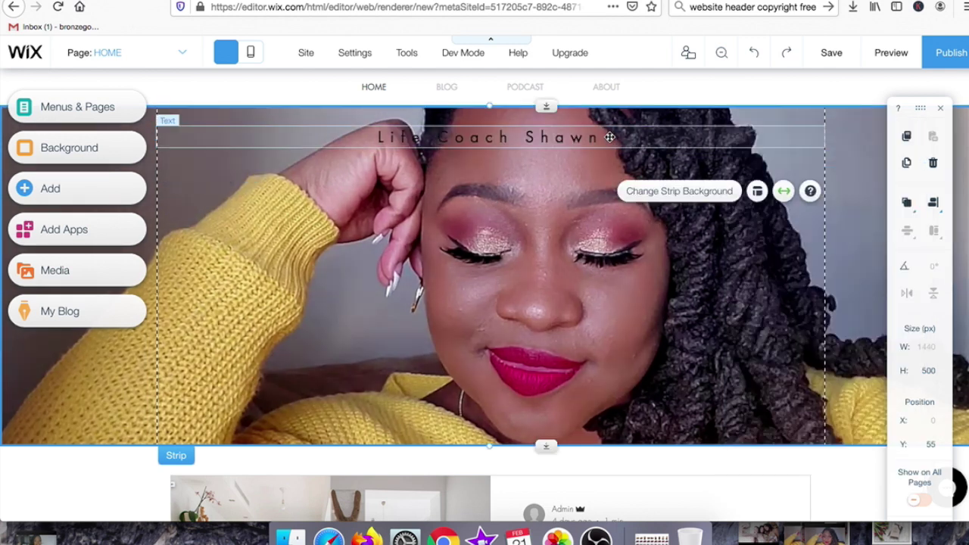
{"action": "left_click_drag", "start_coordinate": [542, 152], "coordinate": [495, 433]}
{"action": "left_click_drag", "start_coordinate": [707, 475], "coordinate": [707, 475]}
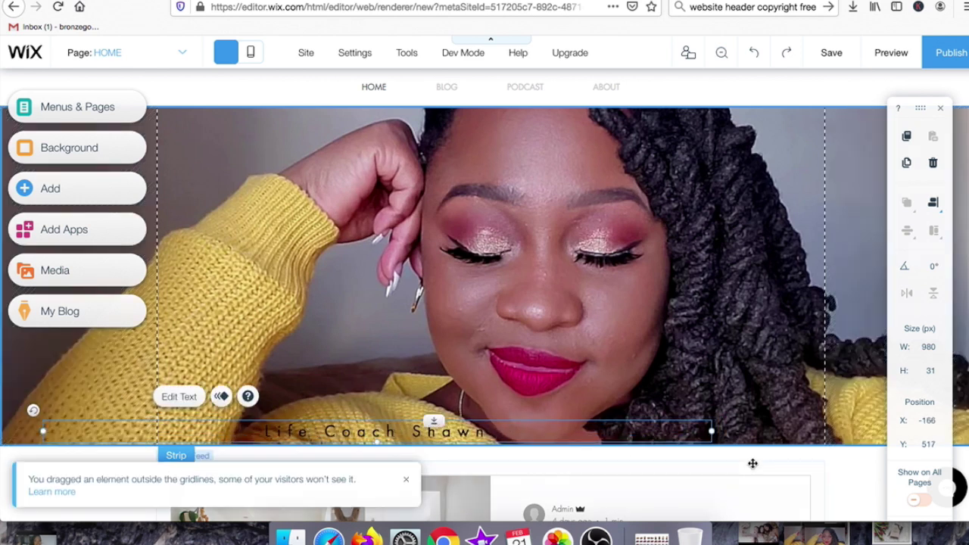
Shift the title text slightly to the right along the header strip's lower edge and deselect it
{"action": "left_click", "coordinate": [754, 468]}
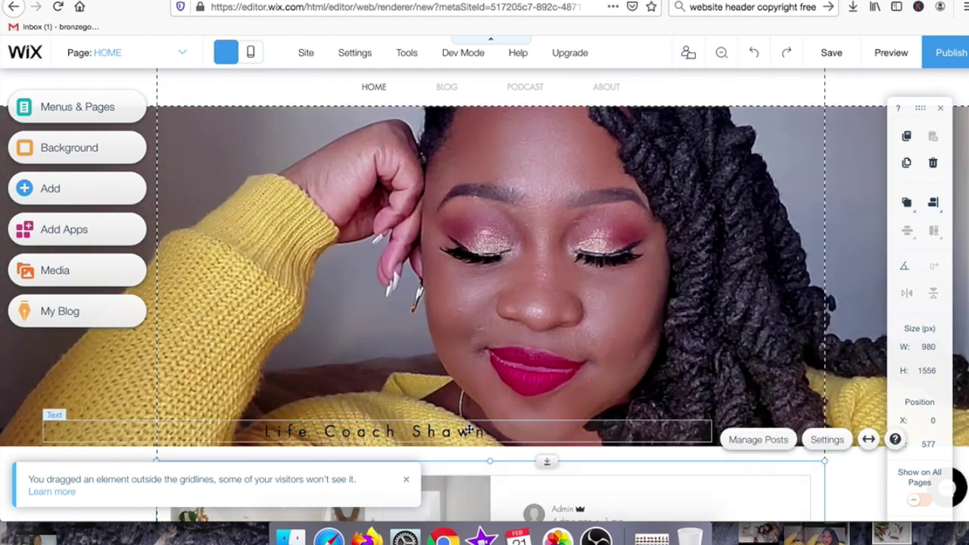
{"action": "mouse_move", "coordinate": [473, 430]}
{"action": "left_mouse_down"}
{"action": "mouse_move", "coordinate": [502, 433]}
{"action": "mouse_move", "coordinate": [464, 429]}
{"action": "left_mouse_up"}
{"action": "left_click", "coordinate": [796, 396]}
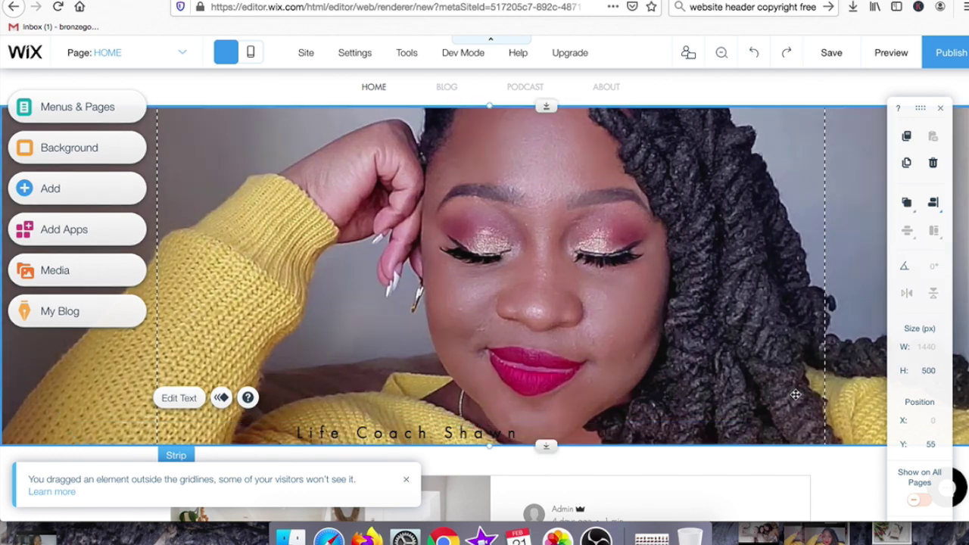
{"action": "left_click", "coordinate": [859, 470]}
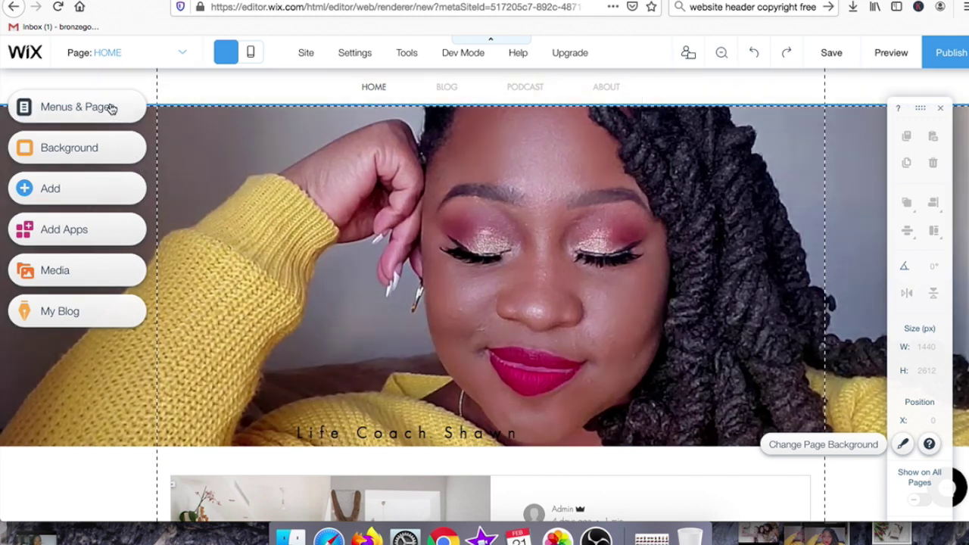
Reorder the site menu so ABOUT comes directly after HOME, and open the About page for editing
{"action": "left_click", "coordinate": [110, 109]}
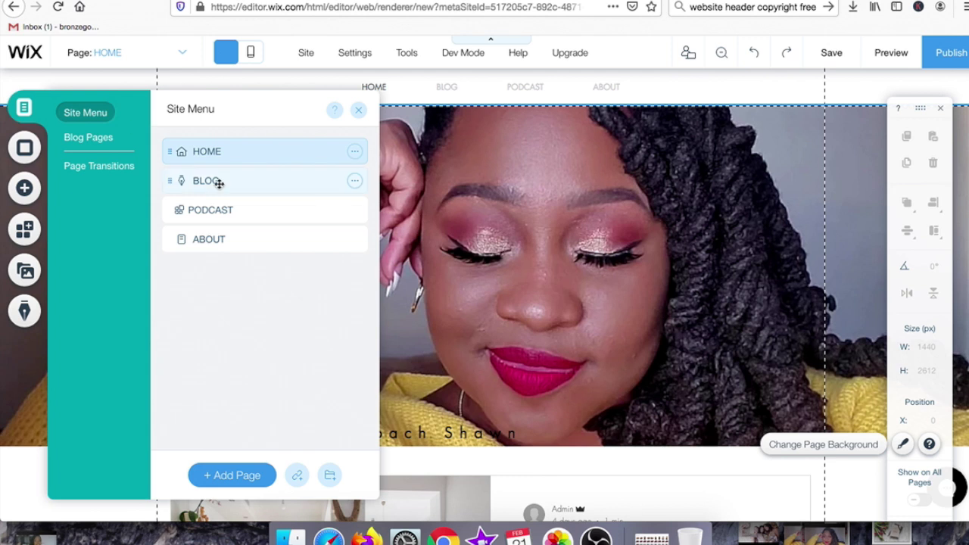
{"action": "left_click_drag", "start_coordinate": [232, 238], "coordinate": [231, 179]}
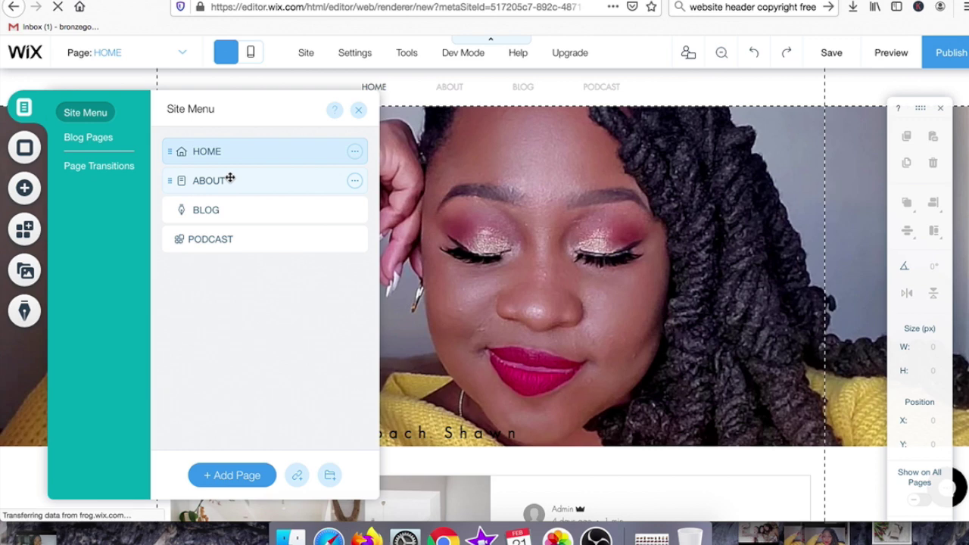
{"action": "left_click", "coordinate": [230, 180]}
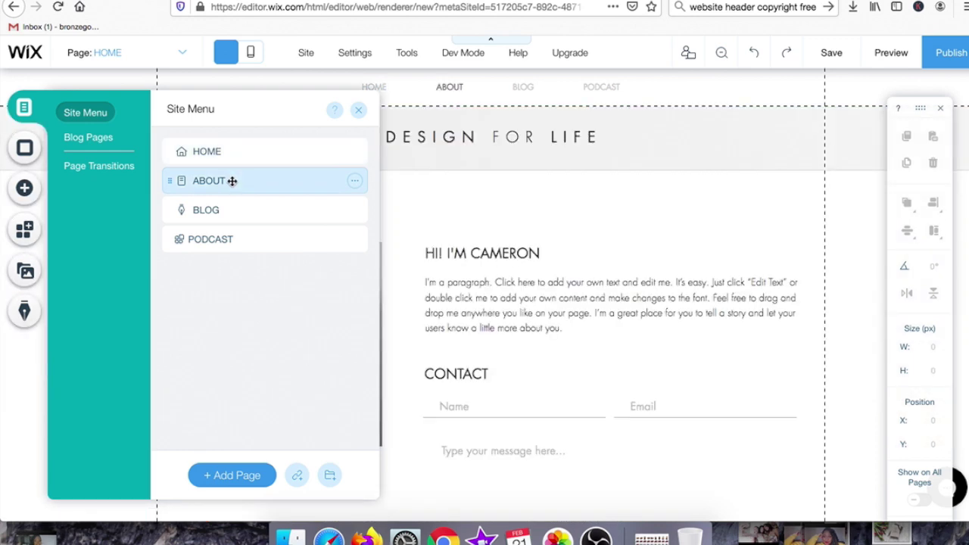
{"action": "left_click", "coordinate": [359, 111]}
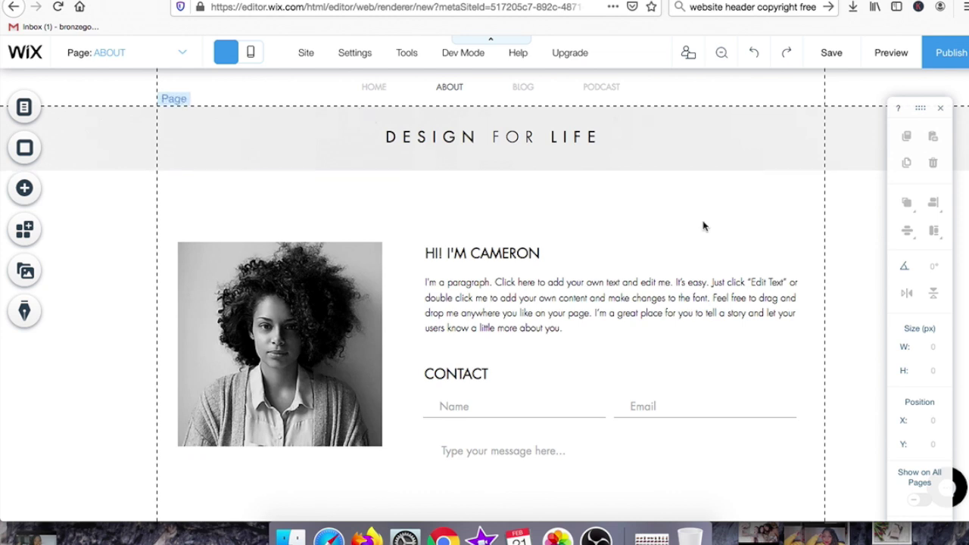
Replace the "DESIGN FOR LIFE" strip title on the About page with "Life Coach" plus the coach's first name
{"action": "left_click", "coordinate": [604, 135]}
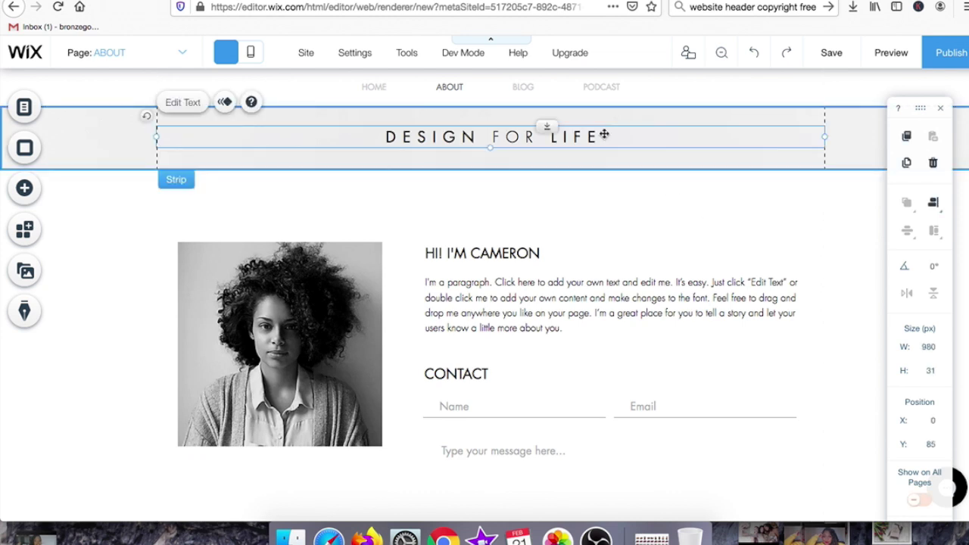
{"action": "double_click", "coordinate": [604, 135]}
{"action": "left_click_drag", "start_coordinate": [604, 135], "coordinate": [363, 134]}
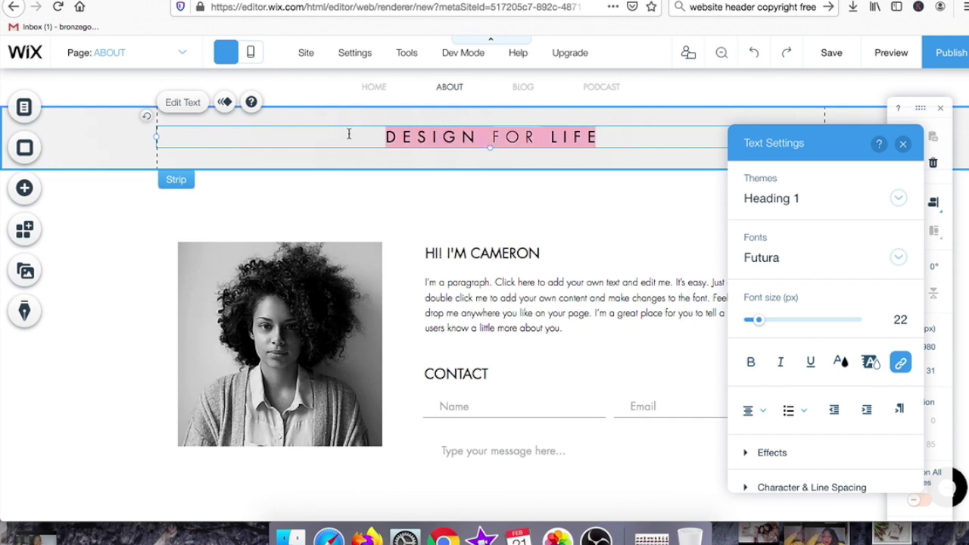
{"action": "type", "text": "Lif"}
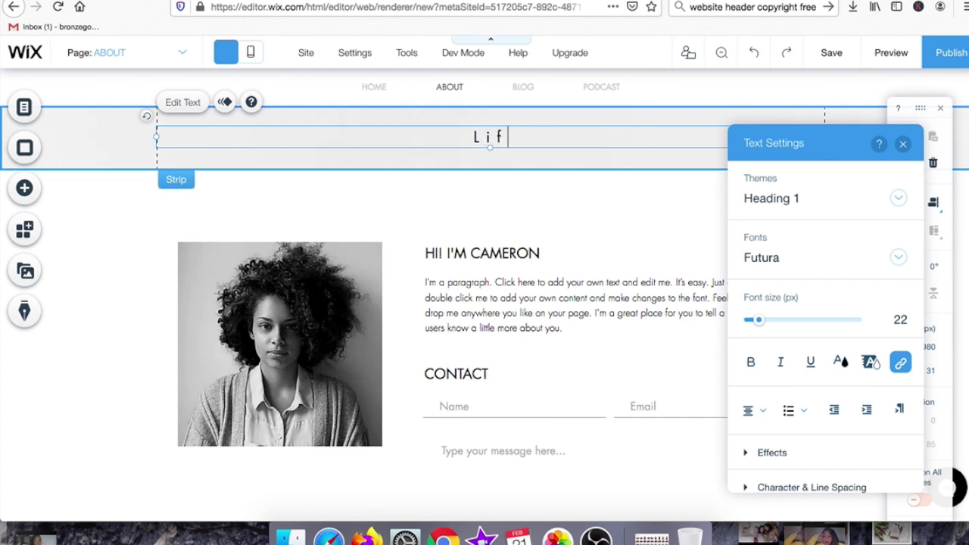
{"action": "type", "text": "e Coach Shawn"}
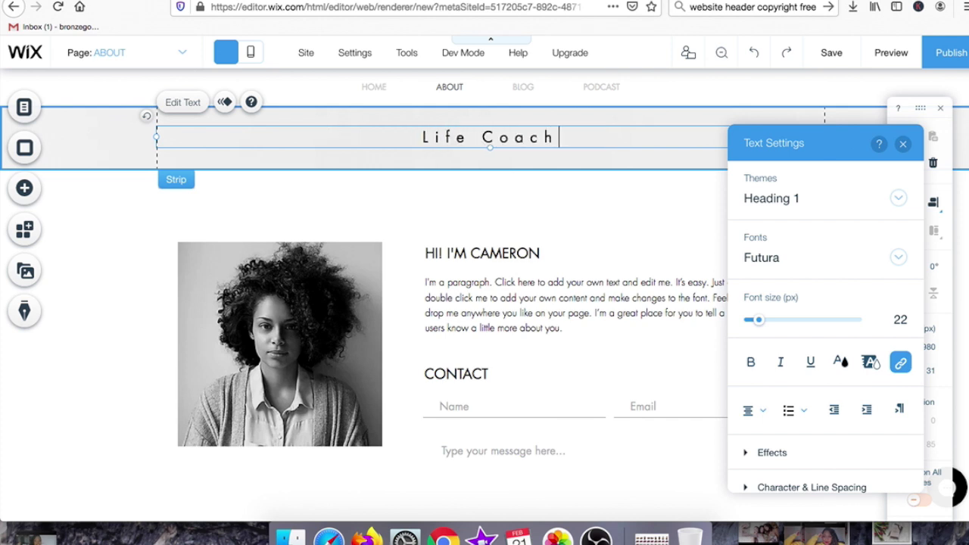
Replace the portrait on the About page with IMG_0032.JPG uploaded from the computer
{"action": "left_click", "coordinate": [291, 332]}
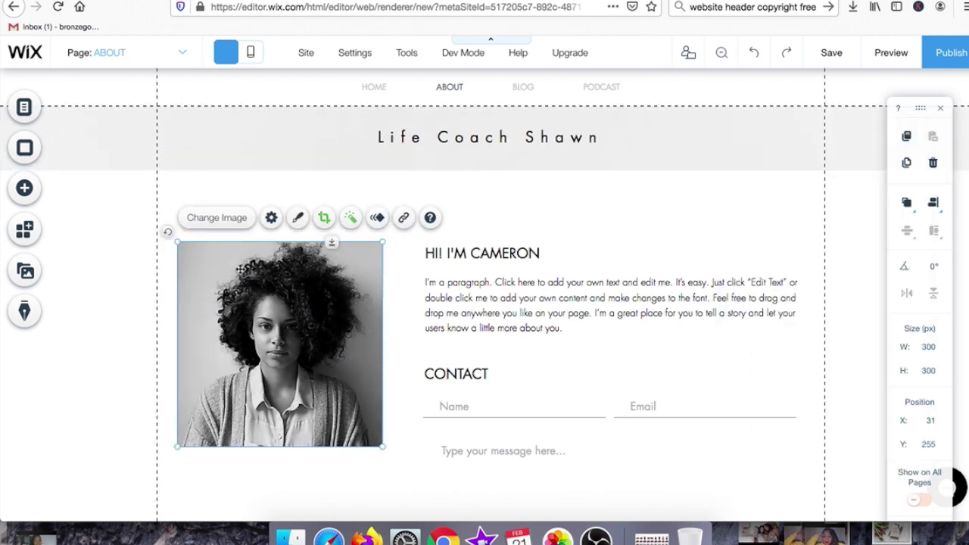
{"action": "left_click", "coordinate": [218, 220]}
{"action": "left_click", "coordinate": [133, 124]}
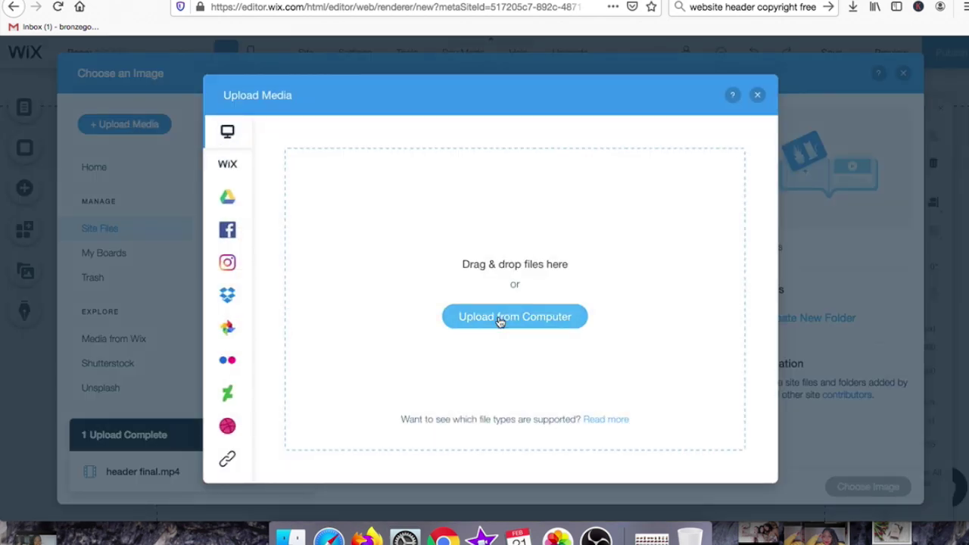
{"action": "left_click", "coordinate": [500, 318]}
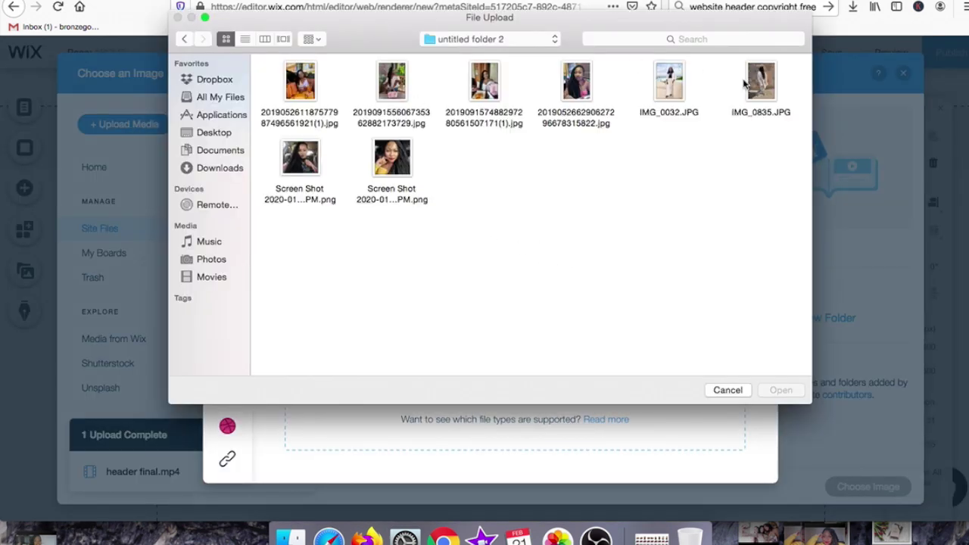
{"action": "left_click", "coordinate": [669, 83]}
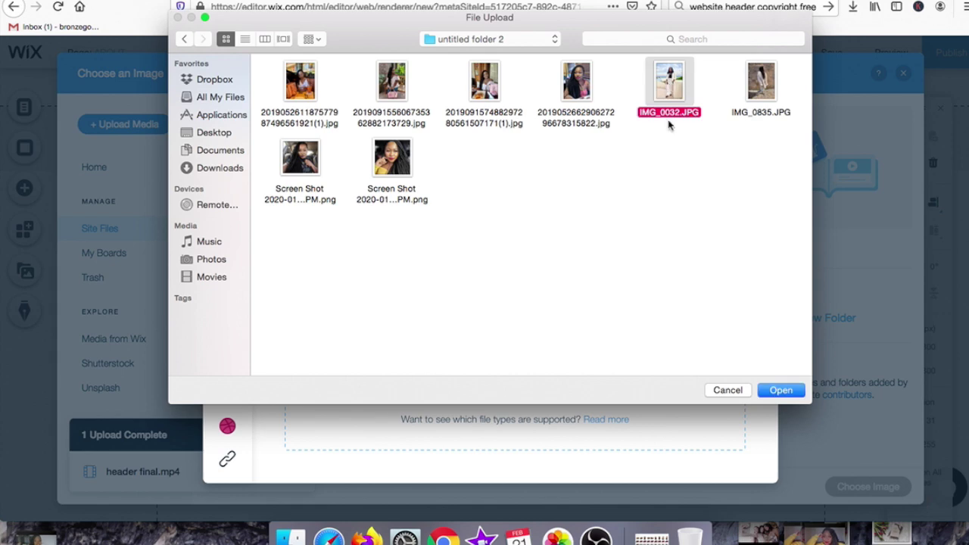
{"action": "left_click", "coordinate": [780, 391]}
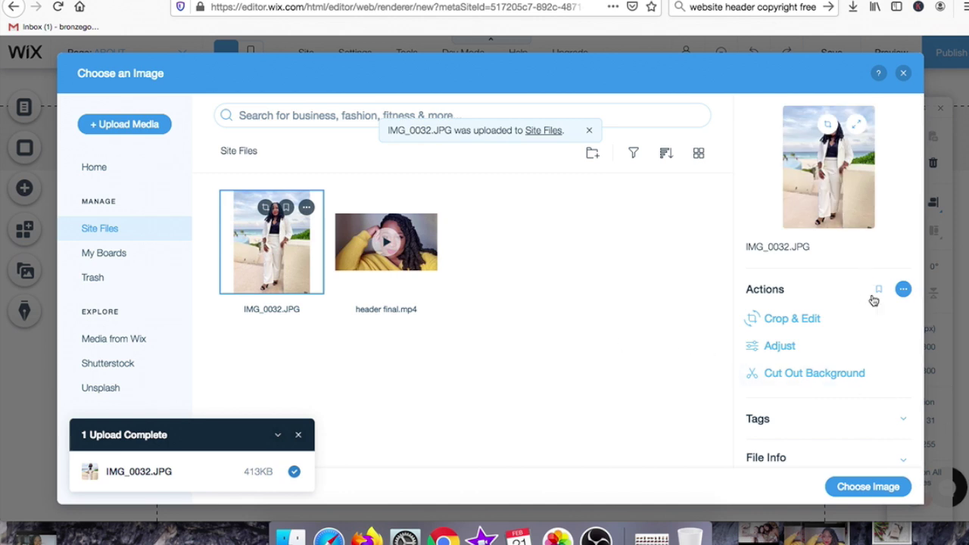
{"action": "left_click", "coordinate": [875, 490]}
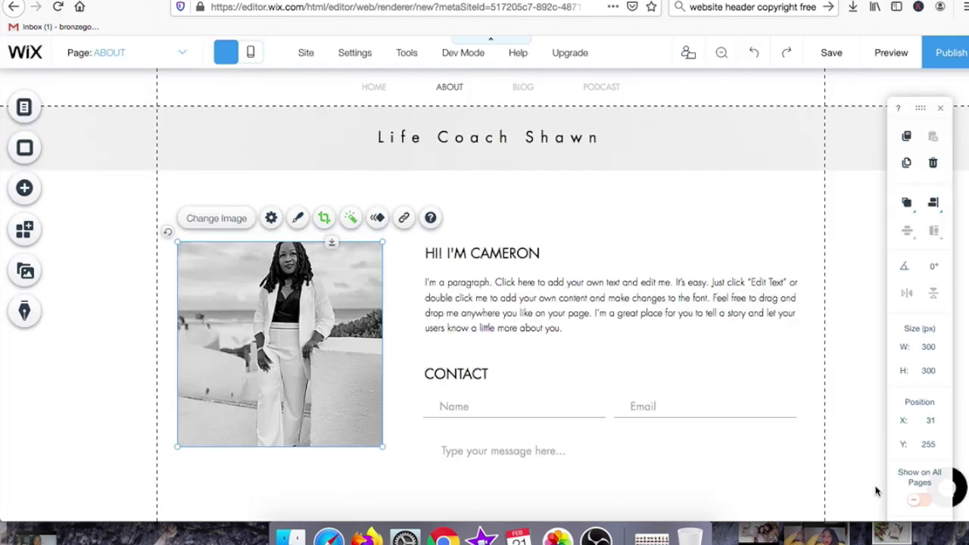
Change the introduction heading on the About page to "Hello! I'm" followed by the coach's first name
{"action": "left_click", "coordinate": [515, 253]}
{"action": "double_click", "coordinate": [530, 253]}
{"action": "left_click", "coordinate": [550, 255]}
{"action": "left_click_drag", "start_coordinate": [551, 255], "coordinate": [399, 250]}
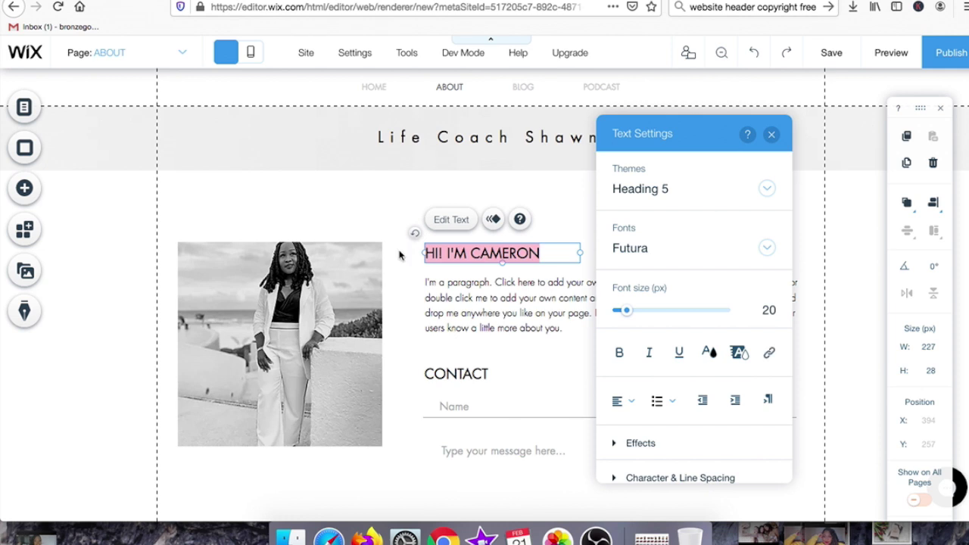
{"action": "type", "text": "Hello! I'm"}
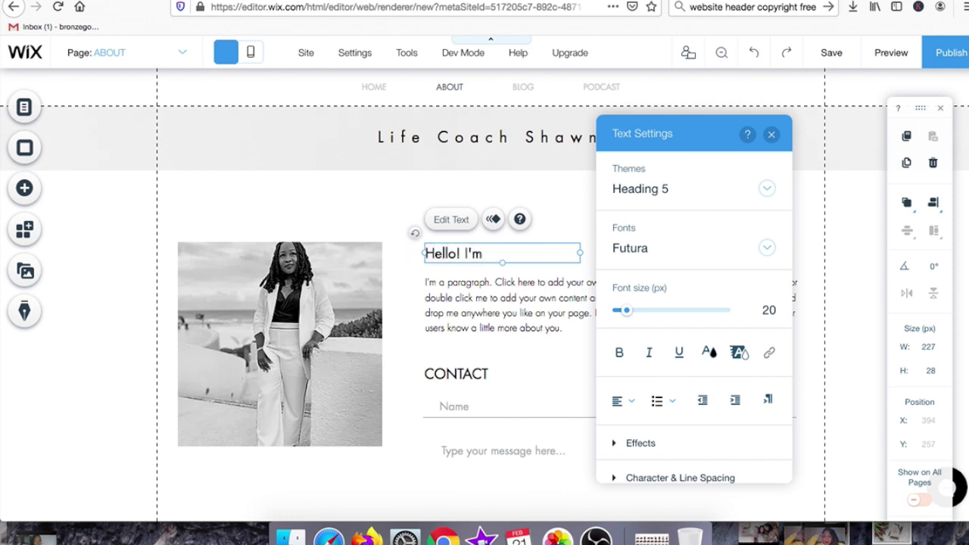
{"action": "type", "text": "Shawn"}
Replace the About page's placeholder paragraph with the copied biography beginning "Welcome to my little corner of the internet" and preview the site
{"action": "left_click", "coordinate": [618, 311]}
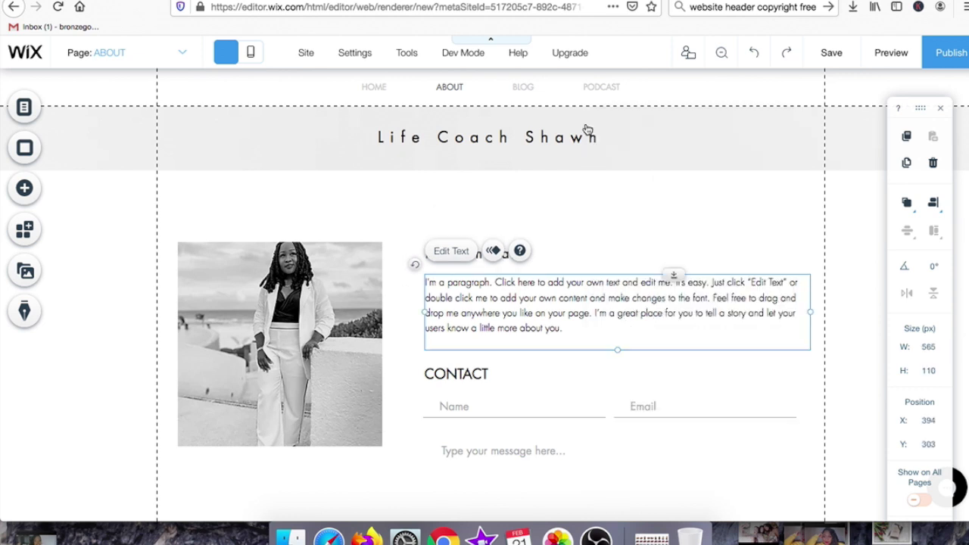
{"action": "double_click", "coordinate": [572, 326]}
{"action": "key", "text": "BackSpace"}
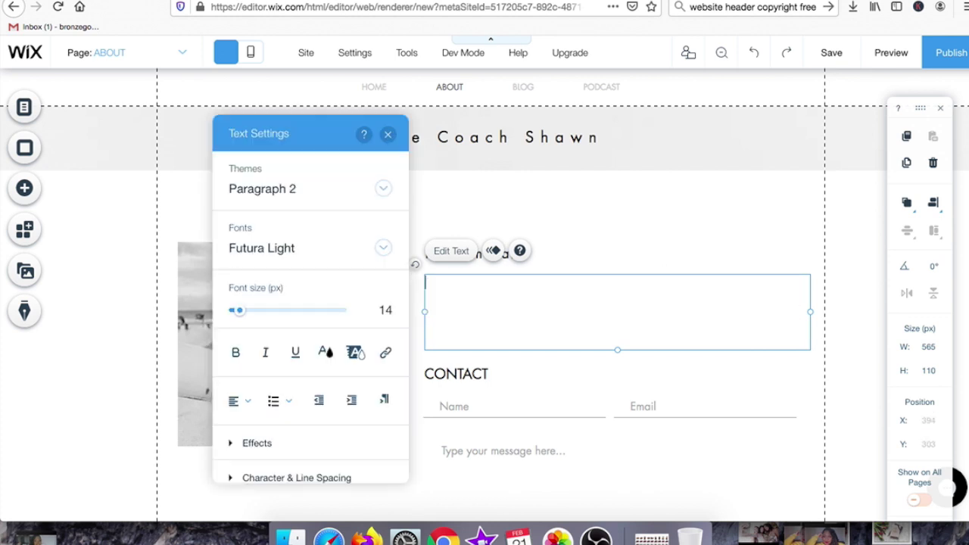
{"action": "right_click", "coordinate": [444, 287]}
{"action": "left_click", "coordinate": [471, 341]}
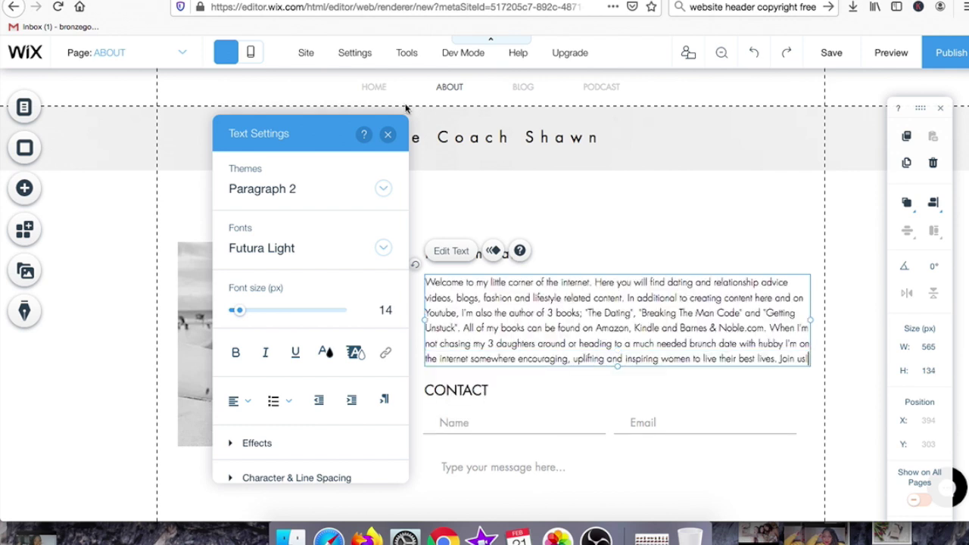
{"action": "left_click", "coordinate": [388, 135]}
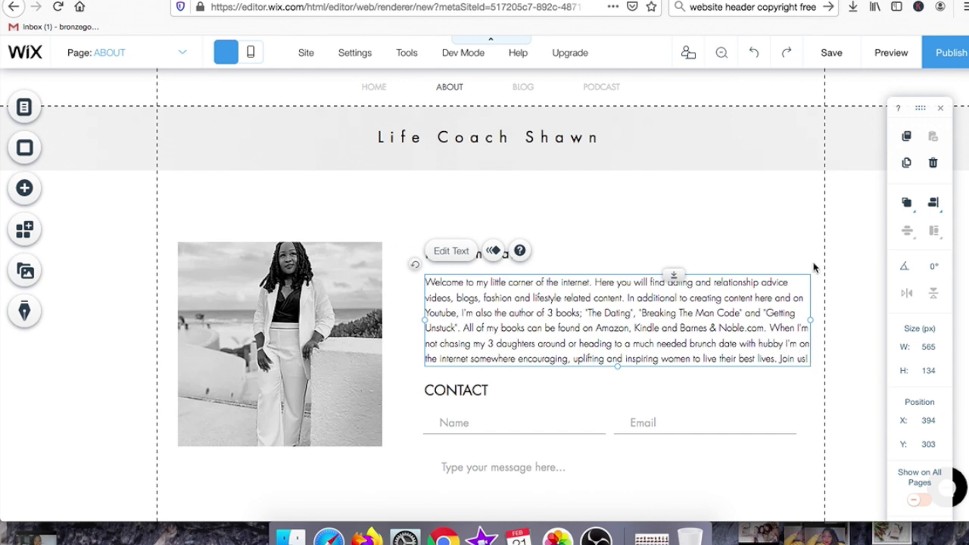
{"action": "left_click", "coordinate": [801, 244]}
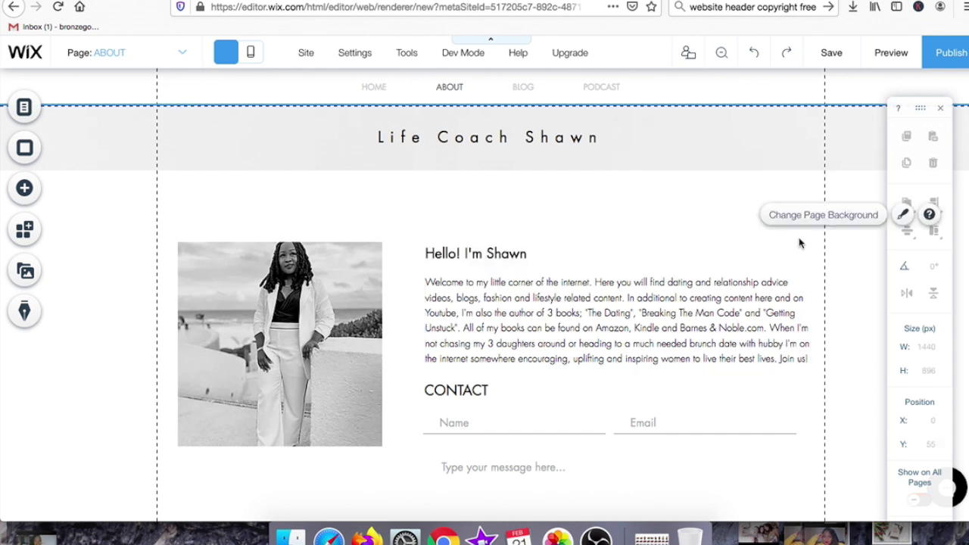
{"action": "left_click", "coordinate": [891, 52]}
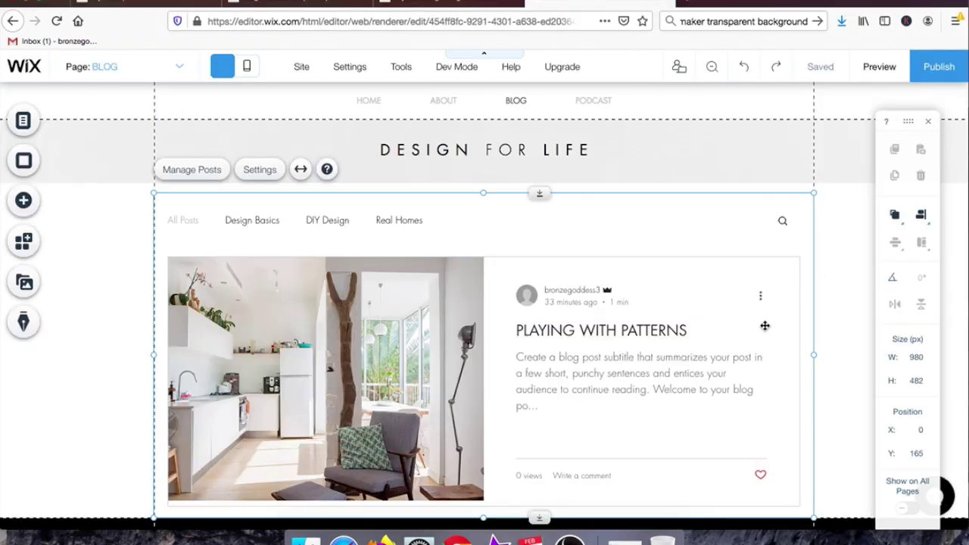
Create a new blog post from the Blog page, titled Book Club Book Of The Month: "The Last Arrow"
{"action": "left_click", "coordinate": [216, 173]}
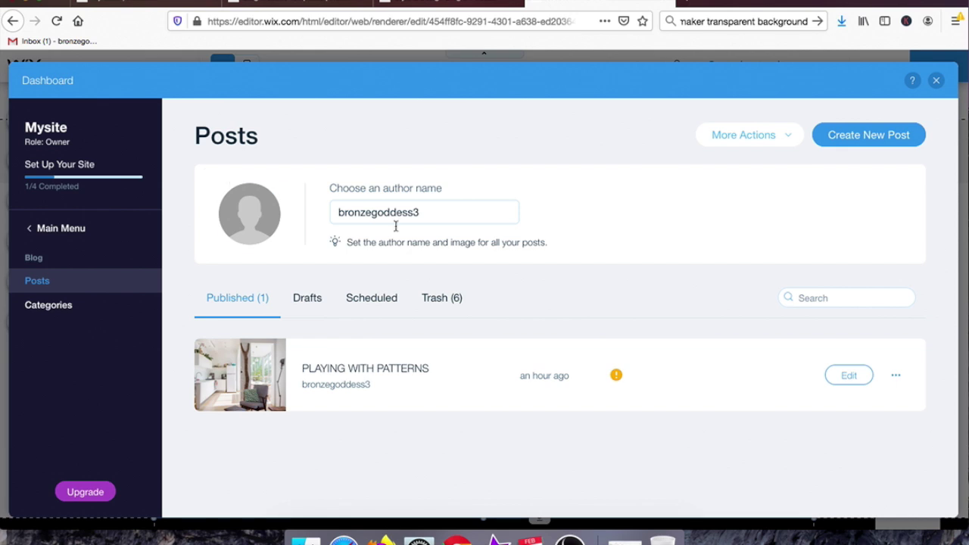
{"action": "left_click", "coordinate": [896, 134]}
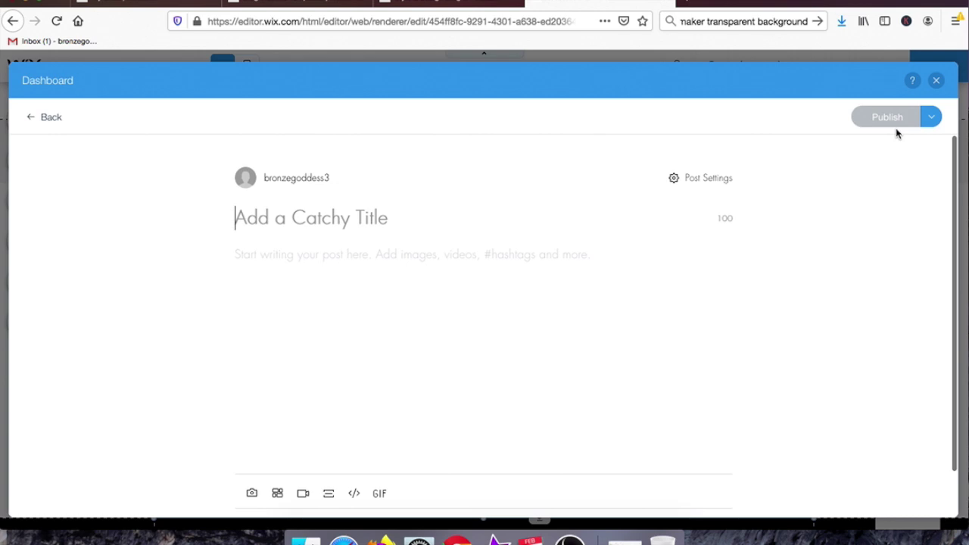
{"action": "type", "text": "Book Club Book Of The Month: \"The Last Arrow\""}
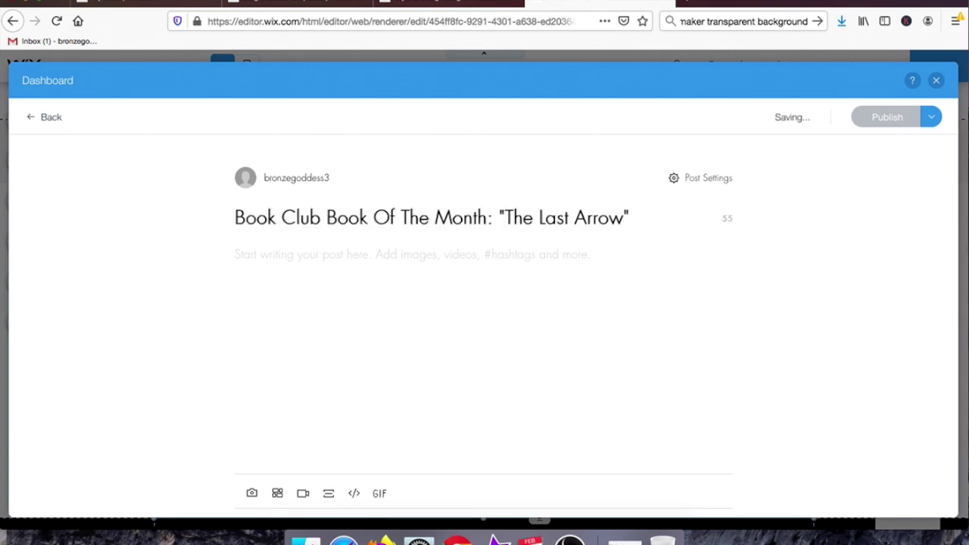
Write the post body: "If you haven't read this book yet, what are you waiting for? This is your must read book for 2020. Thank me later!"
{"action": "key", "text": "Return"}
{"action": "type", "text": "If you haven'"}
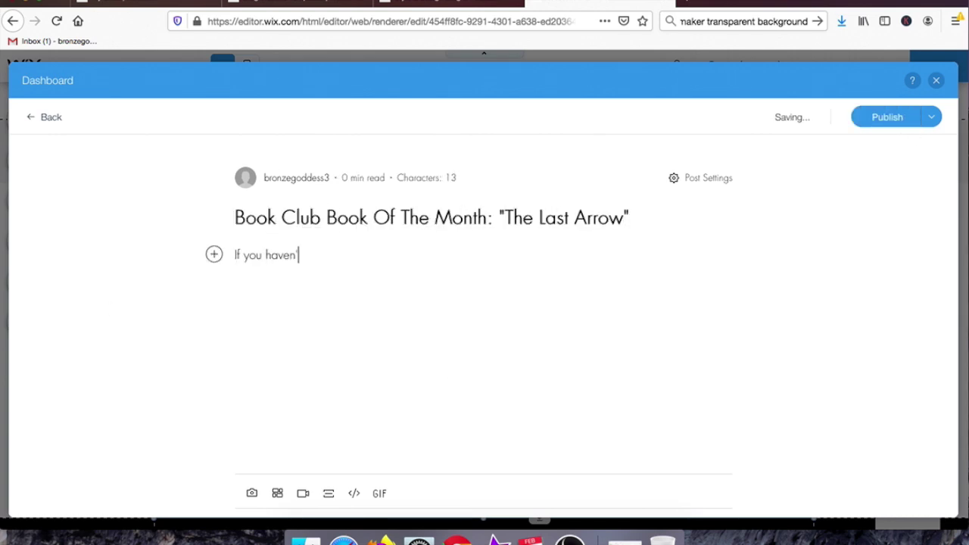
{"action": "type", "text": "t read this book yet, what are you waiting for? "}
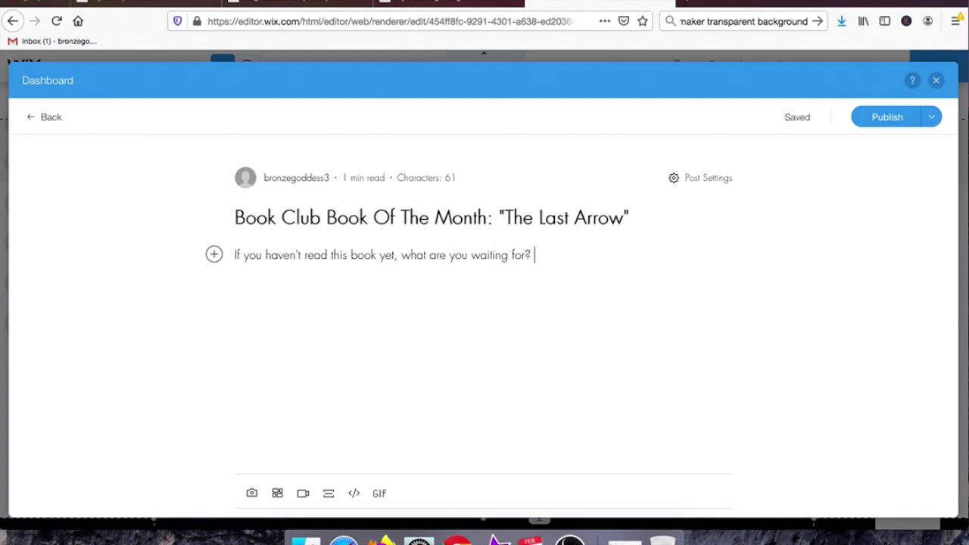
{"action": "type", "text": "This iThis is your must read book for 2020. Thank me later!"}
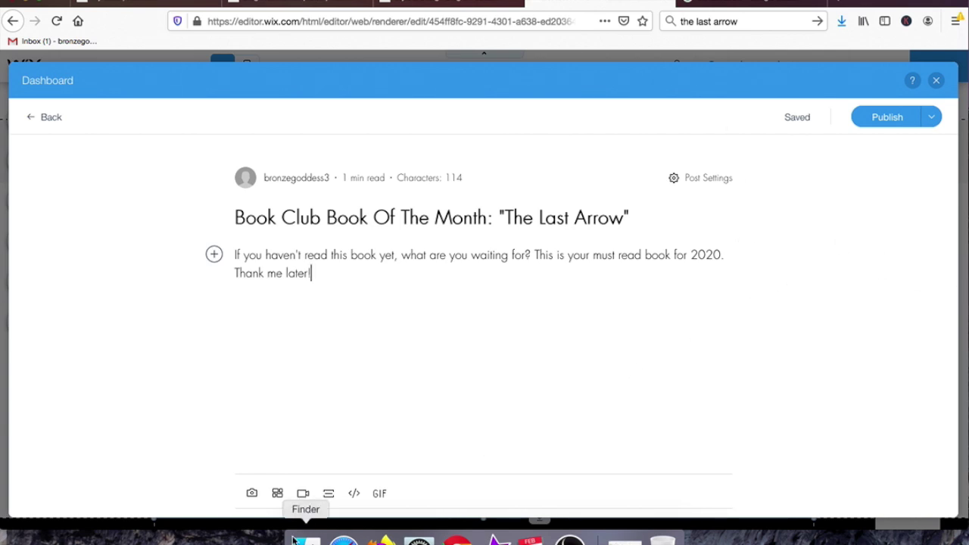
Upload the book cover image book.jpg from the computer and insert it below the post text
{"action": "left_click", "coordinate": [250, 494]}
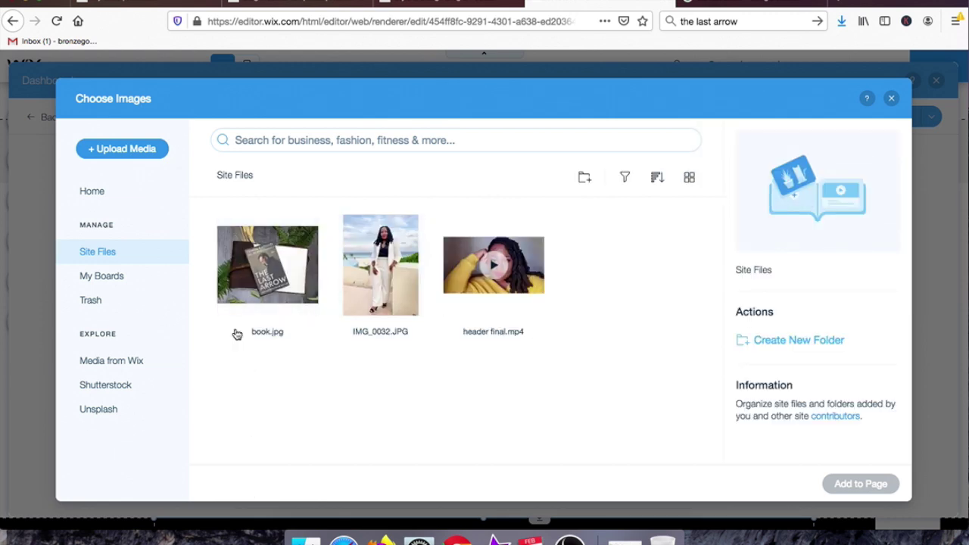
{"action": "left_click", "coordinate": [132, 148]}
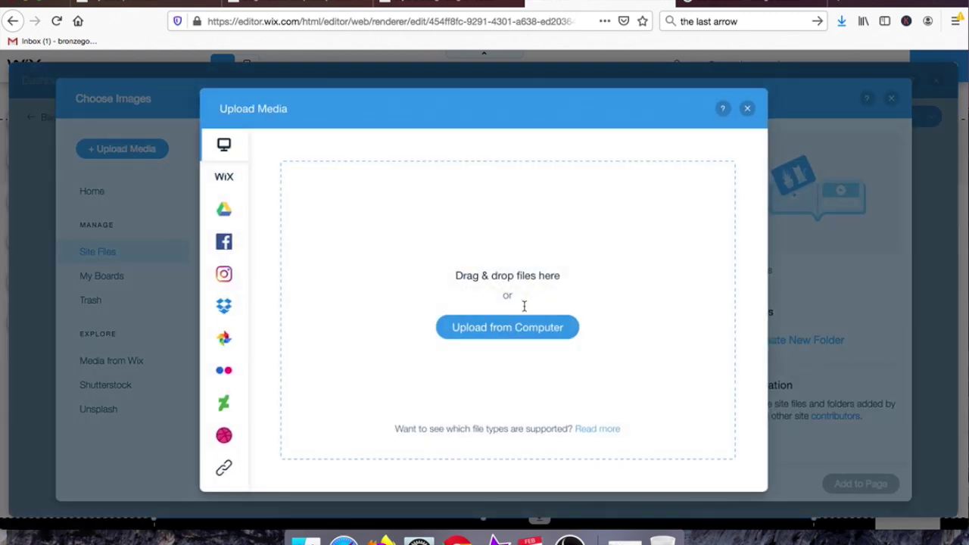
{"action": "left_click", "coordinate": [535, 328]}
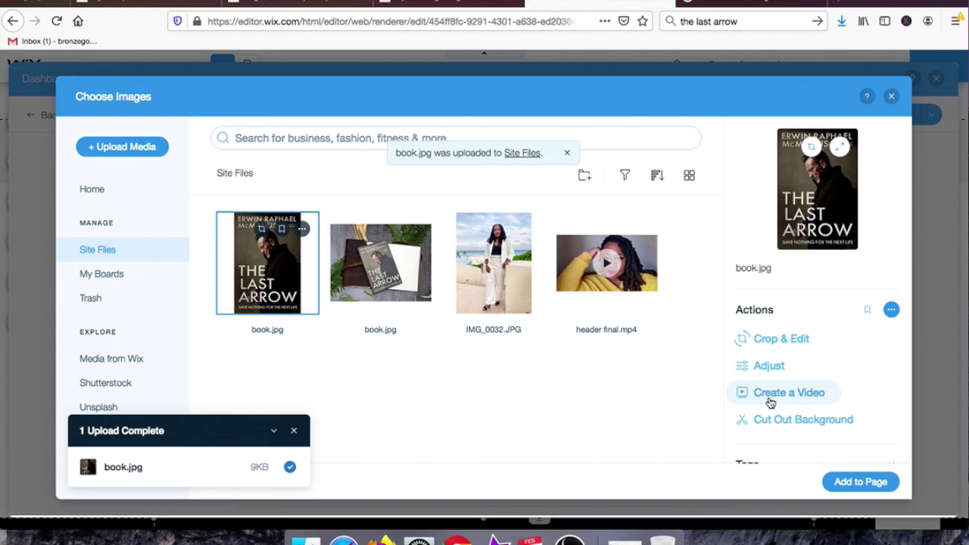
{"action": "left_click", "coordinate": [878, 480]}
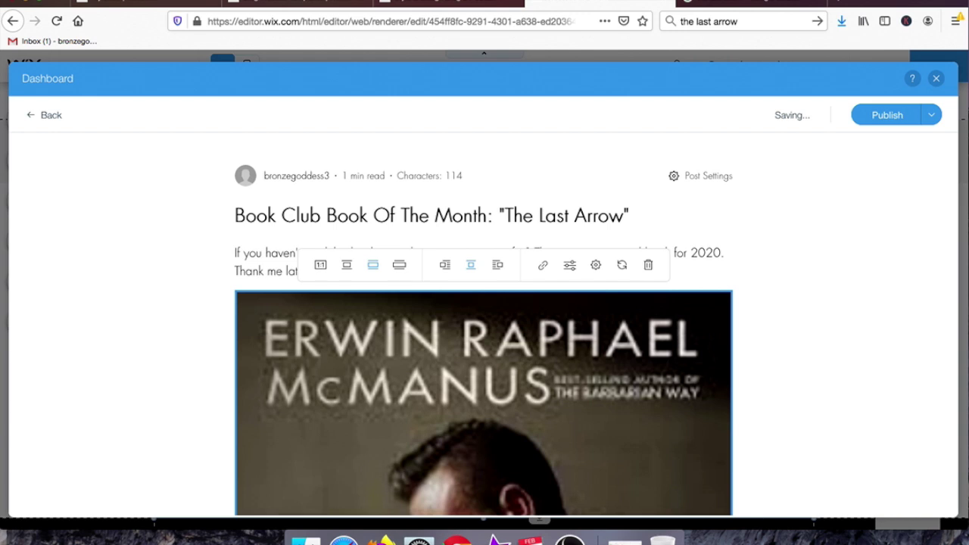
Replace the "Design for Life" title in the Blog page's header strip with "Life Coach Shawn"
{"action": "scroll", "coordinate": [483, 324], "scroll_direction": "down", "scroll_amount": 10}
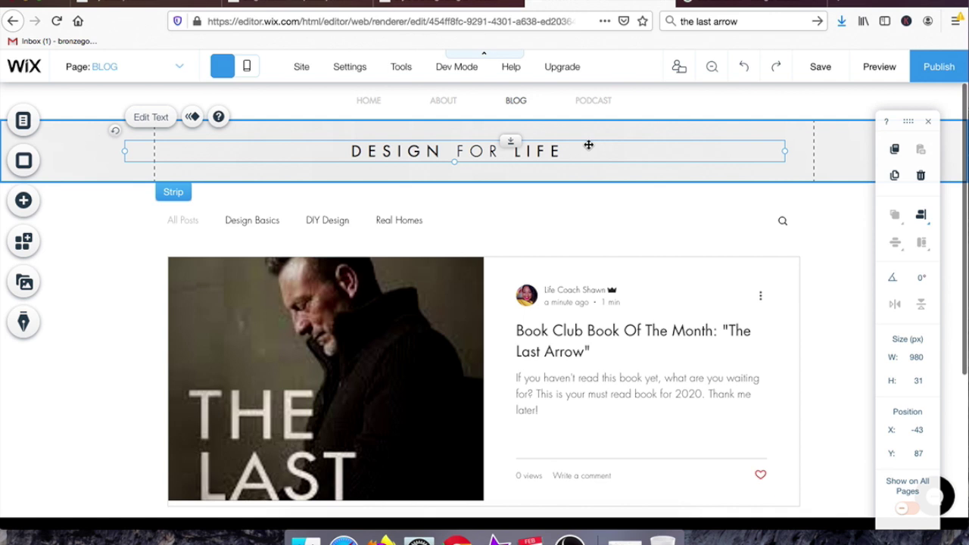
{"action": "double_click", "coordinate": [589, 145]}
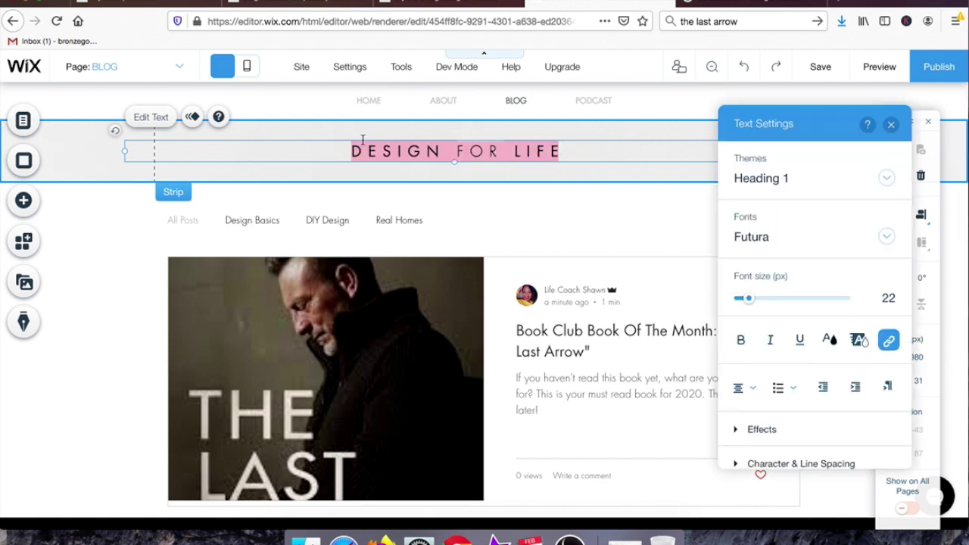
{"action": "type", "text": "Life Coach Shawn"}
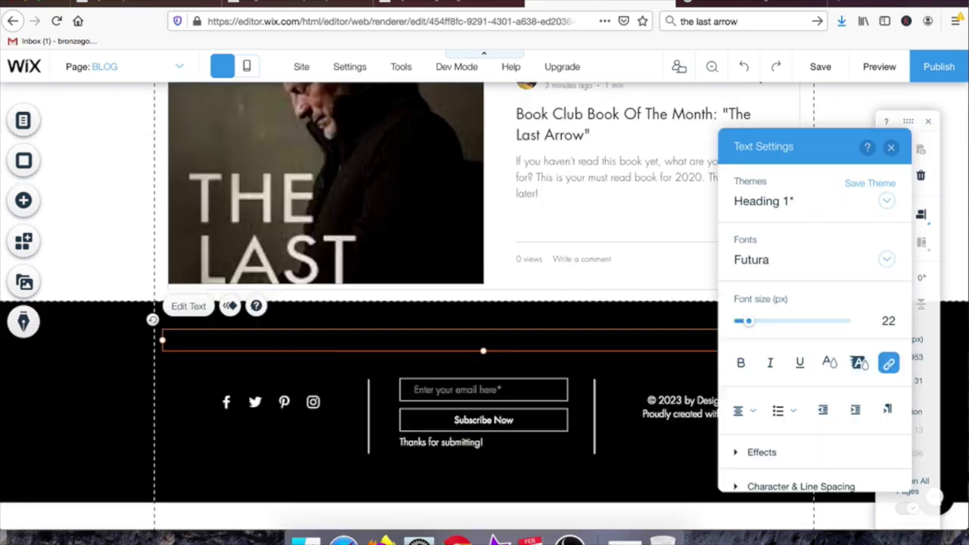
Set the footer title to "Life Coach Shawn" and put the same name in the footer's copyright line
{"action": "type", "text": "Life Coach  Shawn"}
{"action": "key", "text": "Escape"}
{"action": "double_click", "coordinate": [725, 401]}
{"action": "left_click_drag", "start_coordinate": [695, 400], "coordinate": [756, 401]}
{"action": "type", "text": "Life Coach Shawn"}
{"action": "key", "text": "Escape"}
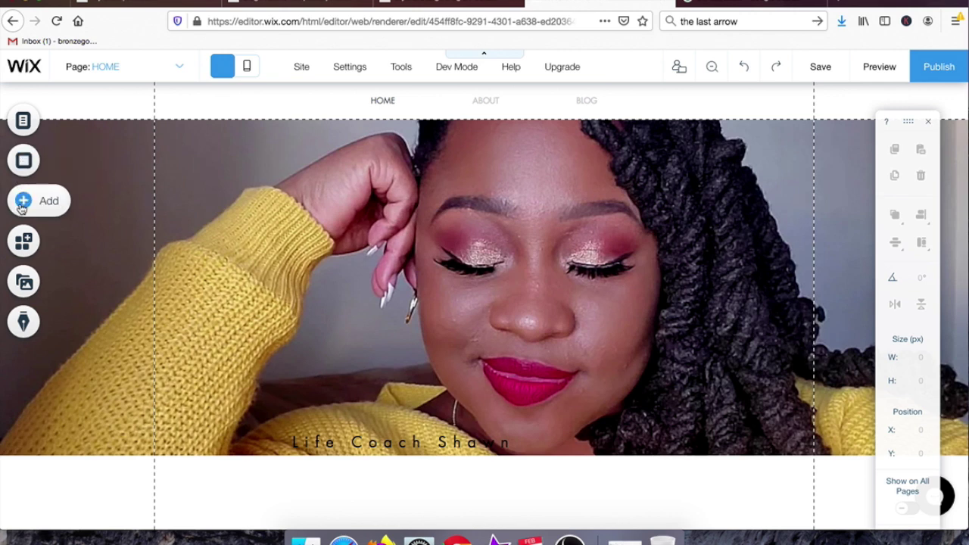
Find the Instagram Feed app in the Wix App Market, open it for the Home page gallery and connect the Instagram account
{"action": "left_click", "coordinate": [22, 243]}
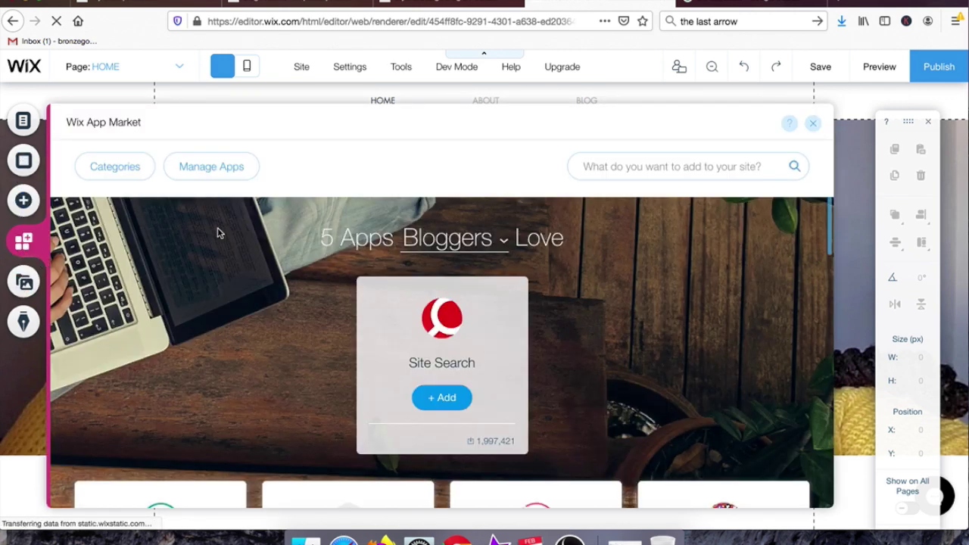
{"action": "left_click", "coordinate": [599, 167]}
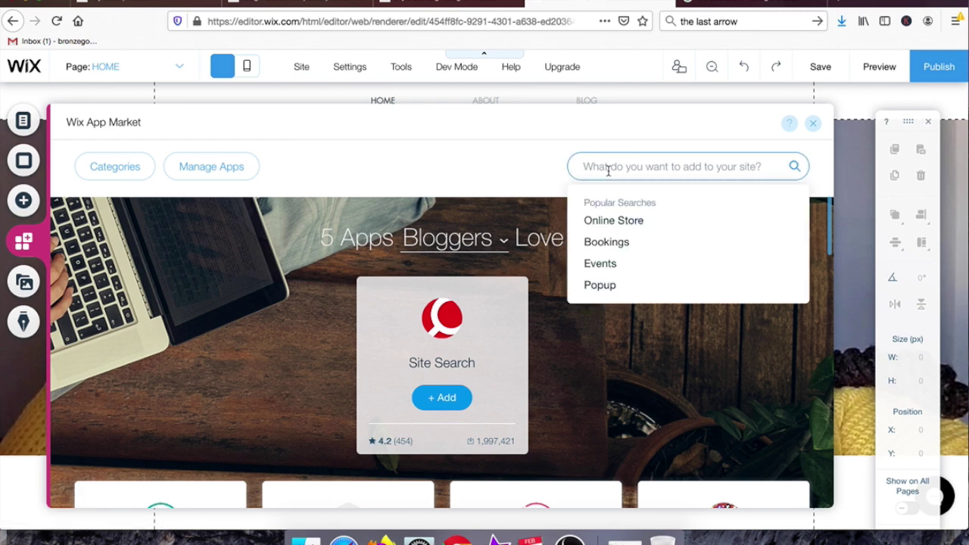
{"action": "type", "text": "ins"}
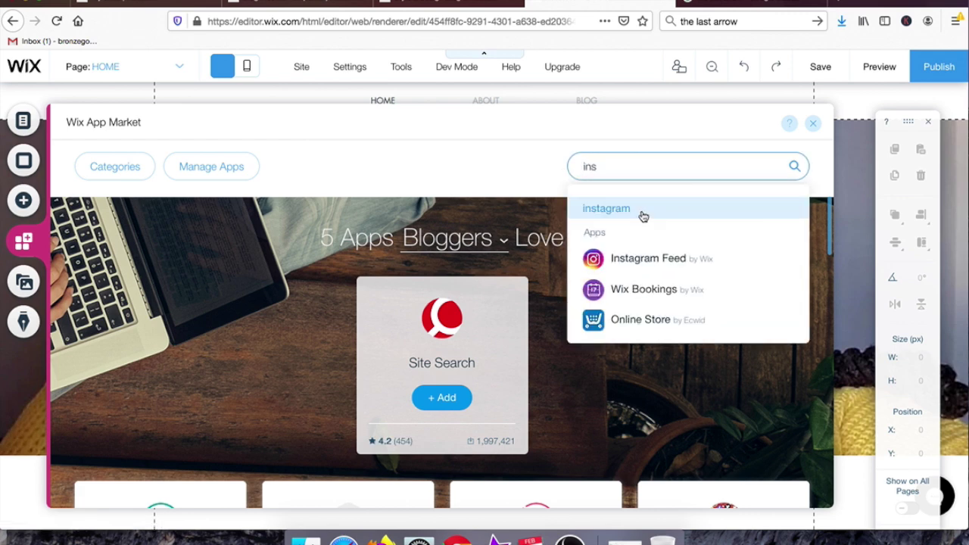
{"action": "left_click", "coordinate": [639, 257]}
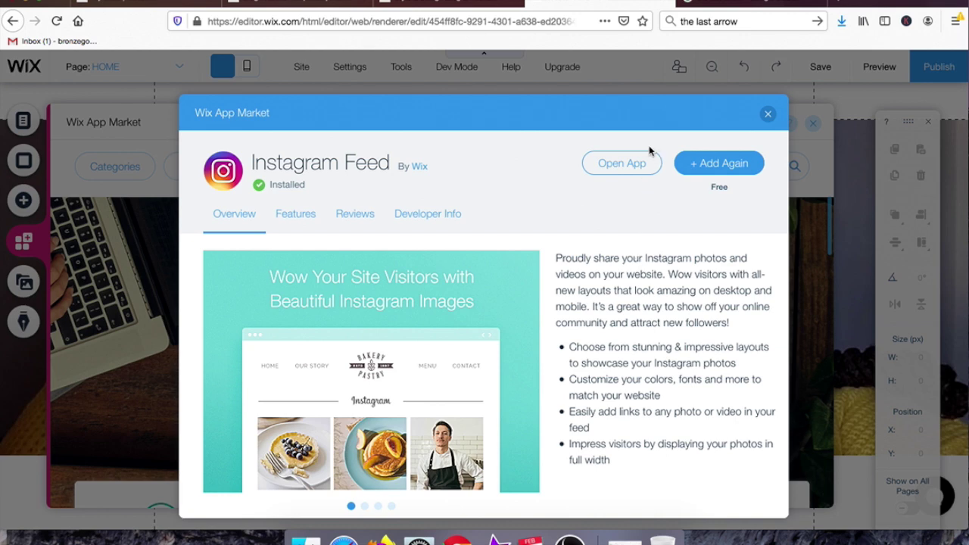
{"action": "left_click", "coordinate": [633, 164]}
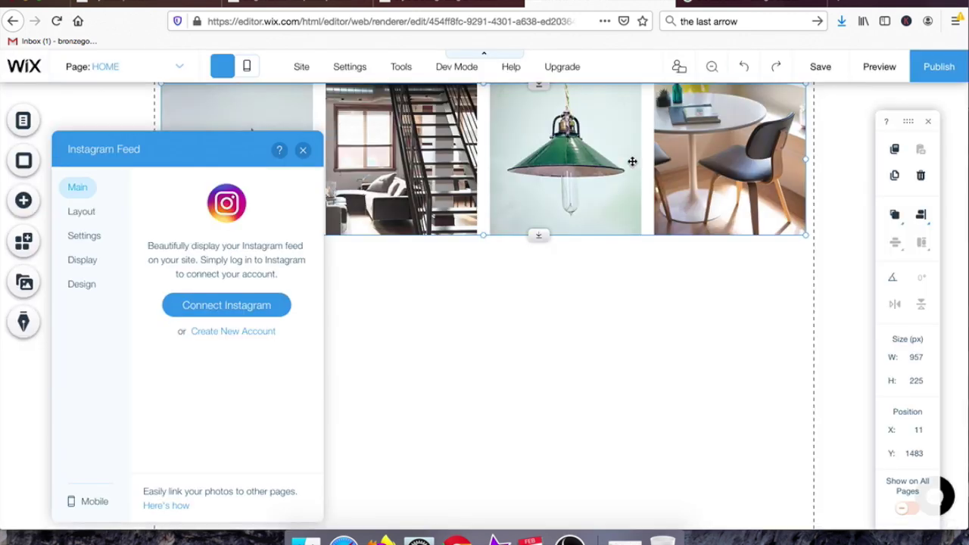
{"action": "left_click", "coordinate": [275, 306]}
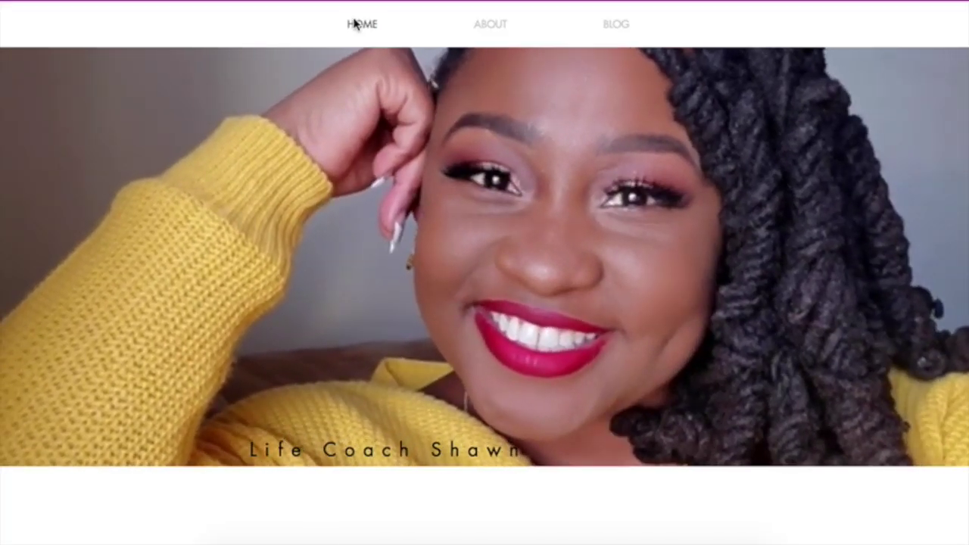
Review the finished site's Home page through its blog post and gallery, and the About page down to the footer
{"action": "scroll", "coordinate": [485, 227], "scroll_direction": "down", "scroll_amount": 3}
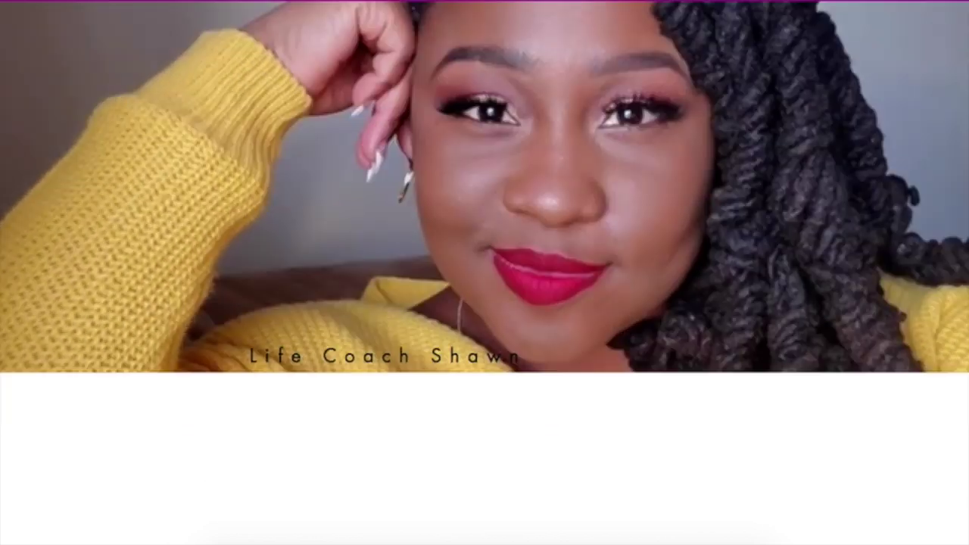
{"action": "scroll", "coordinate": [484, 273], "scroll_direction": "down", "scroll_amount": 5}
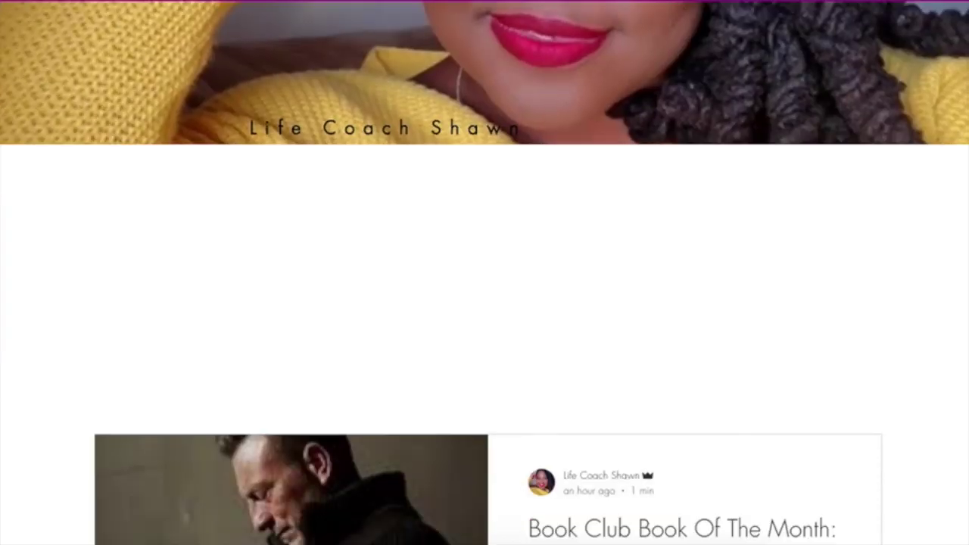
{"action": "scroll", "coordinate": [484, 273], "scroll_direction": "down", "scroll_amount": 4}
{"action": "scroll", "coordinate": [485, 272], "scroll_direction": "down", "scroll_amount": 4}
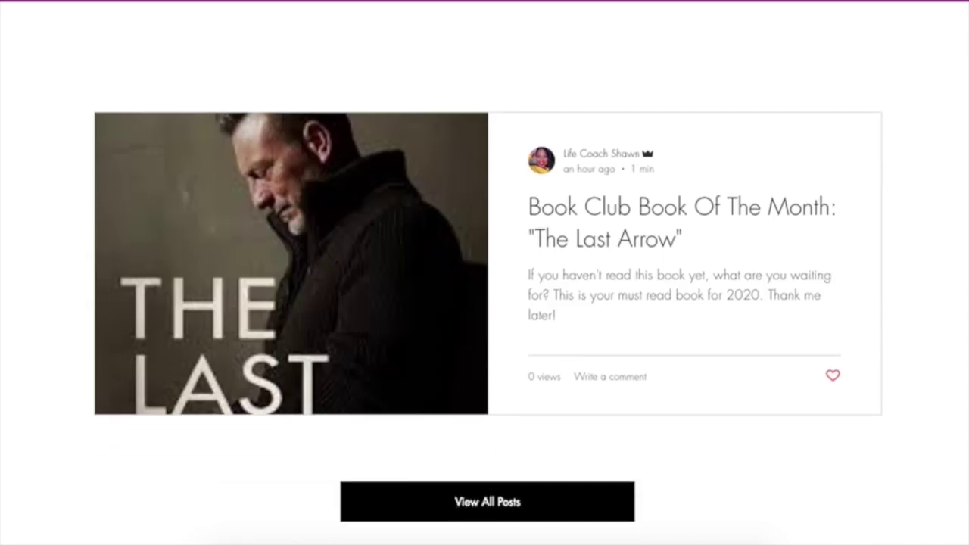
{"action": "scroll", "coordinate": [484, 272], "scroll_direction": "down", "scroll_amount": 2}
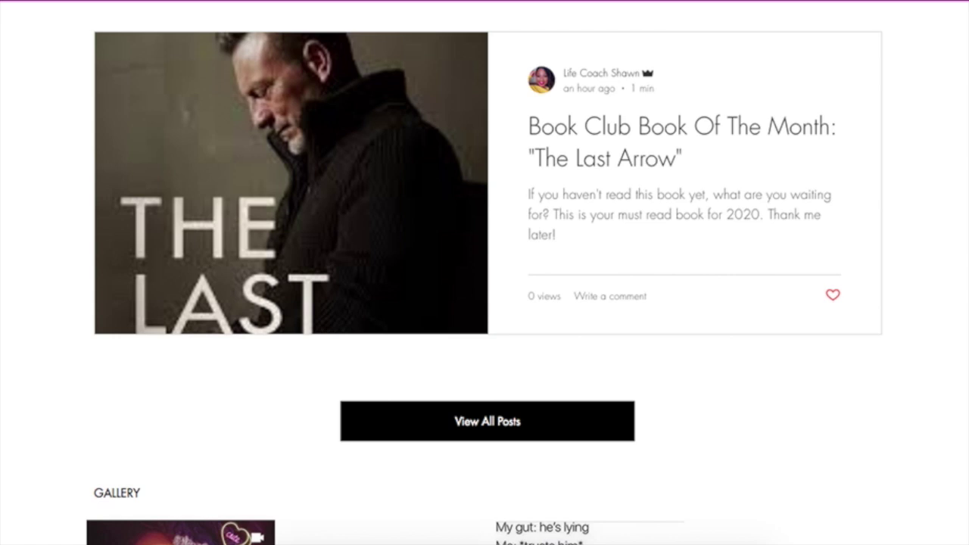
{"action": "scroll", "coordinate": [485, 273], "scroll_direction": "down", "scroll_amount": 7}
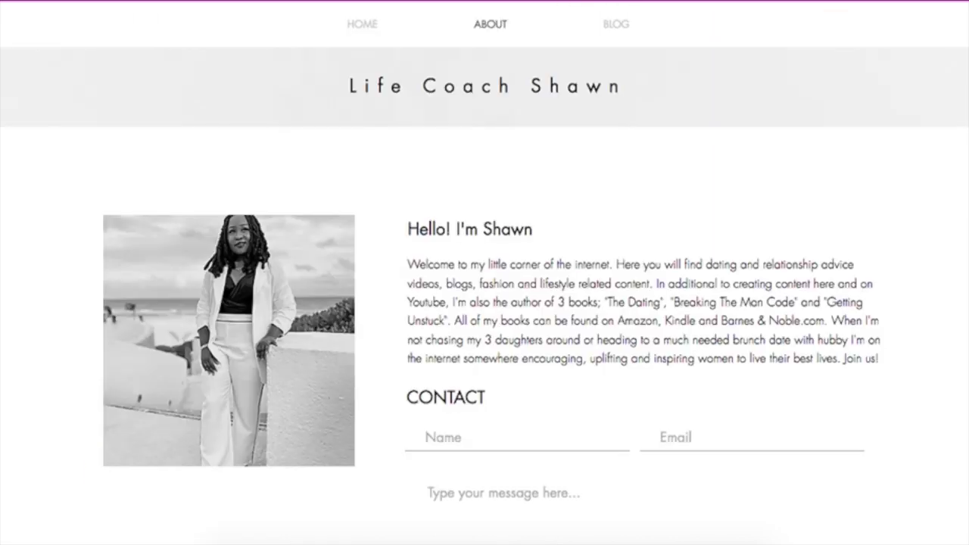
{"action": "scroll", "coordinate": [484, 272], "scroll_direction": "down", "scroll_amount": 1}
{"action": "scroll", "coordinate": [485, 272], "scroll_direction": "down", "scroll_amount": 8}
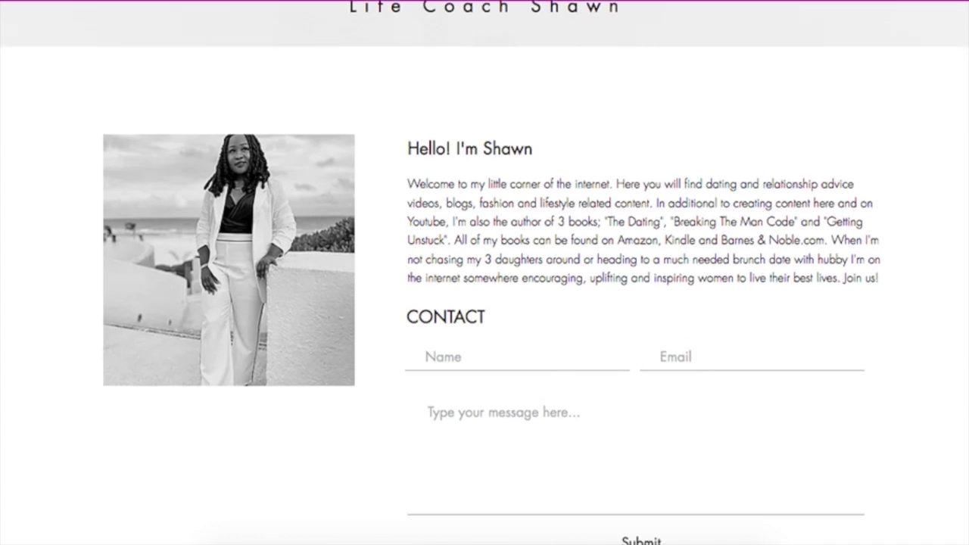
{"action": "scroll", "coordinate": [485, 273], "scroll_direction": "down", "scroll_amount": 4}
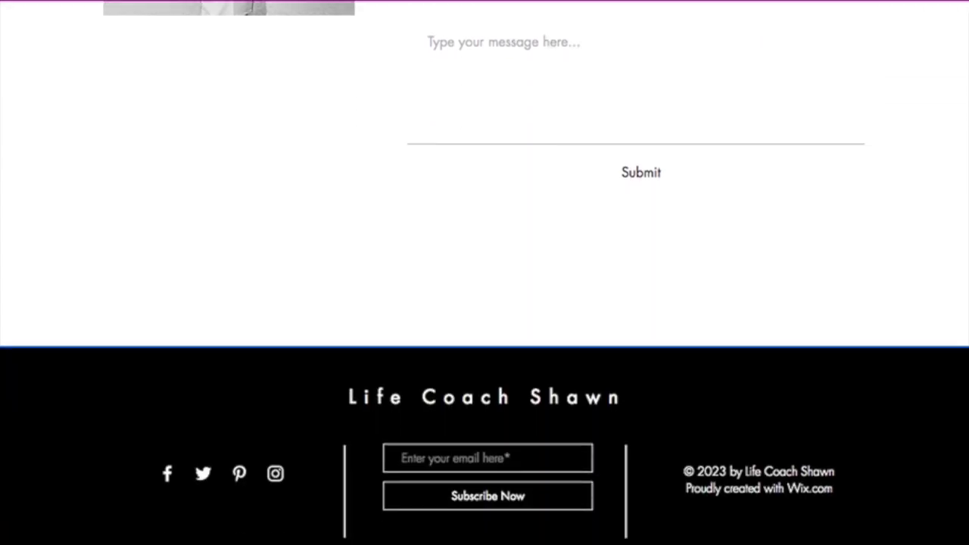